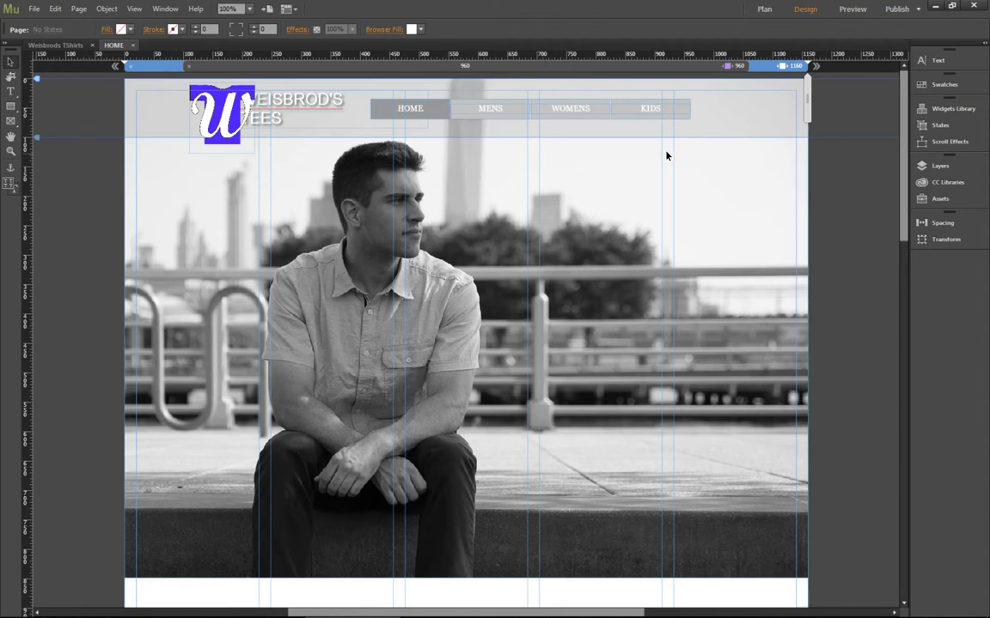
# Step: Copy the Women's label under the middle red box and retype it as Men's
pyautogui.scroll(-5, 518, 451)
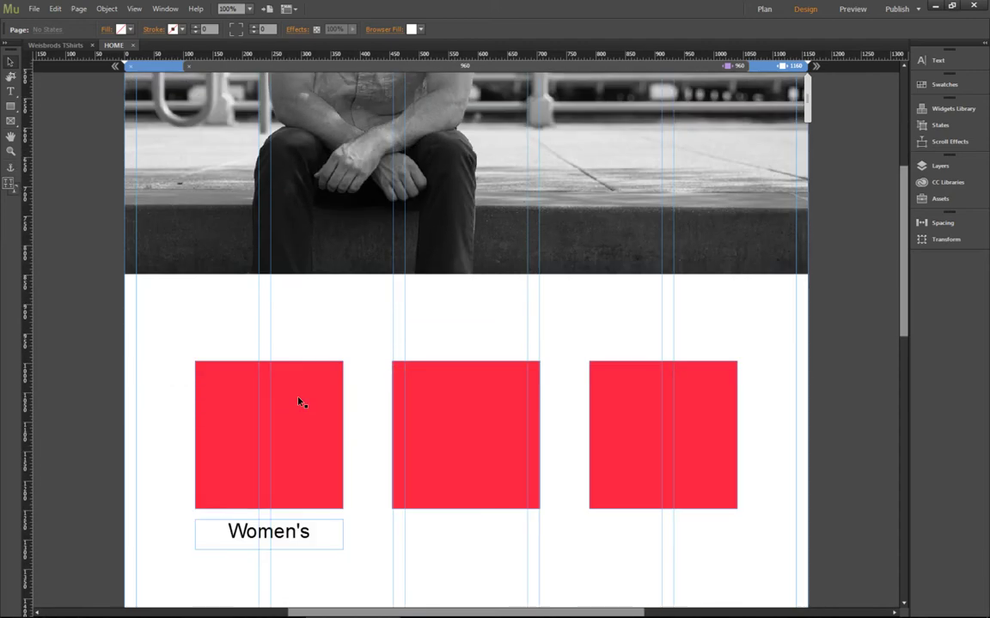
pyautogui.scroll(-1, 301, 399)
pyautogui.click(300, 384)
pyautogui.scroll(-3, 297, 382)
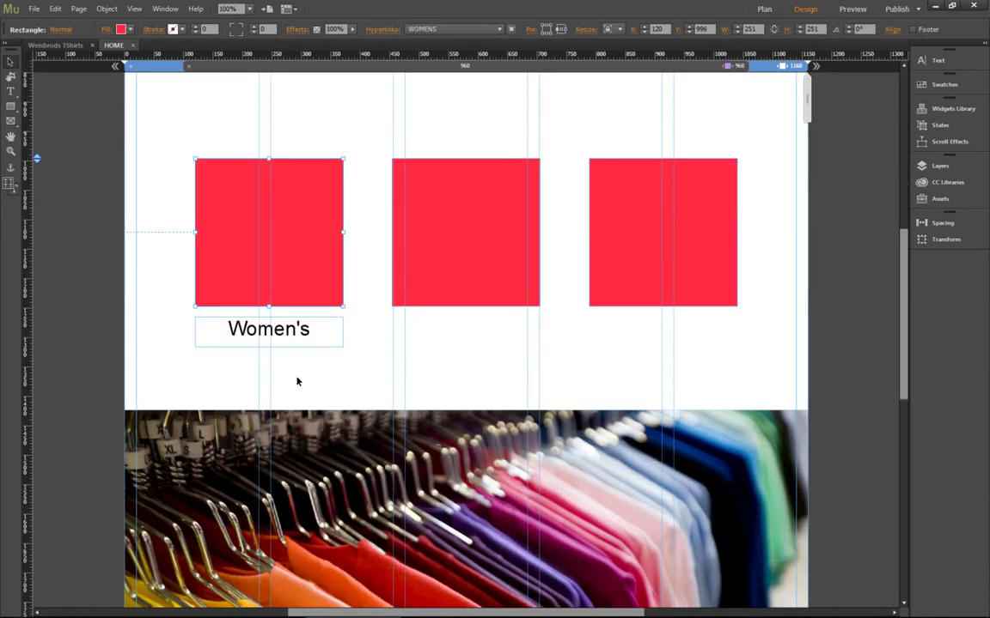
pyautogui.scroll(5, 297, 381)
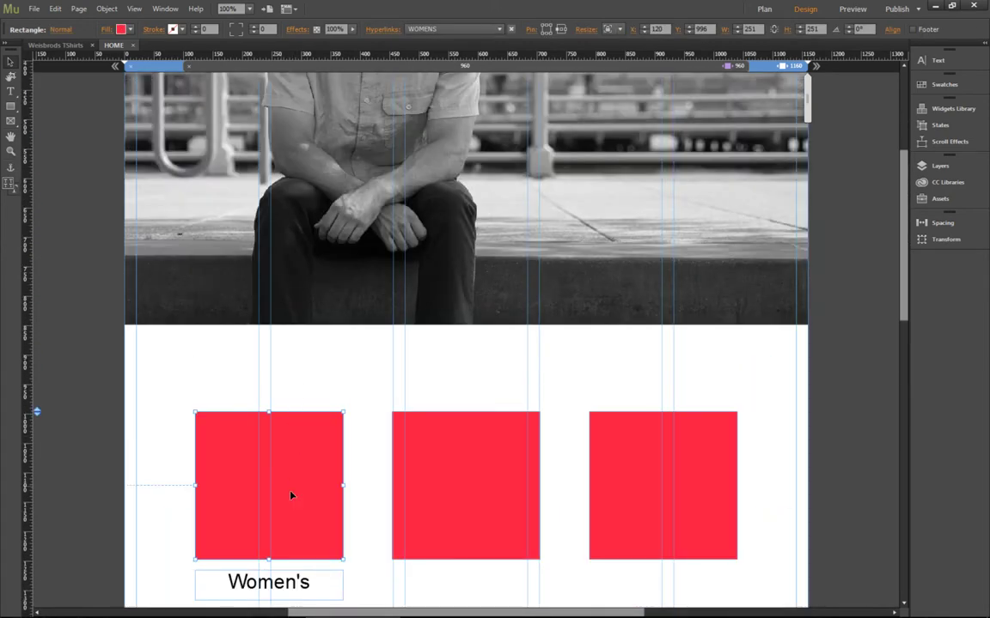
pyautogui.scroll(-2, 294, 495)
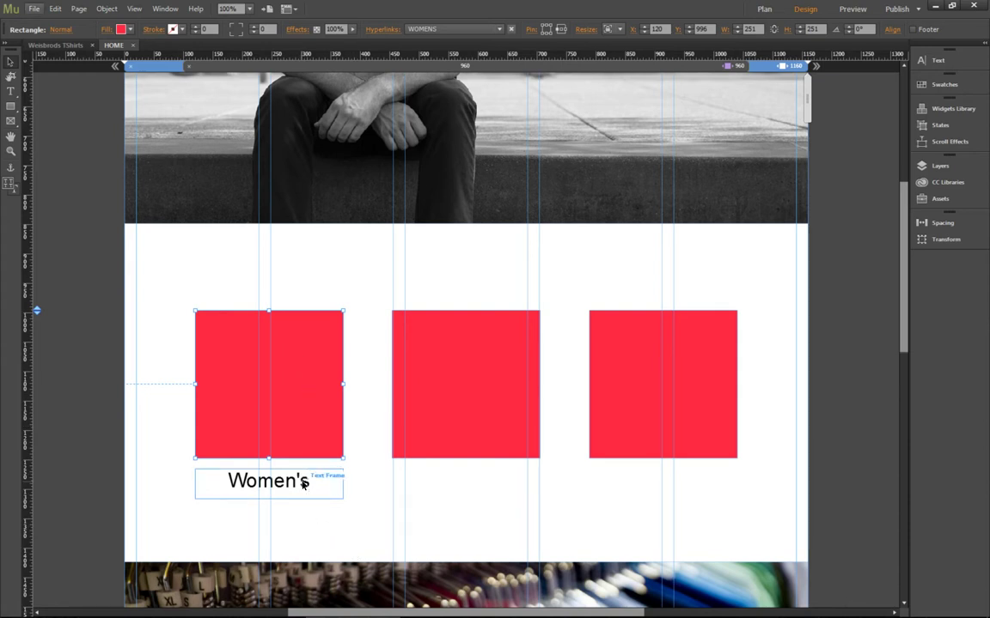
pyautogui.click(302, 484)
pyautogui.keyDown('alt'); pyautogui.moveTo(302, 483); pyautogui.dragTo(420, 492); pyautogui.keyUp('alt')
pyautogui.doubleClick(505, 485)
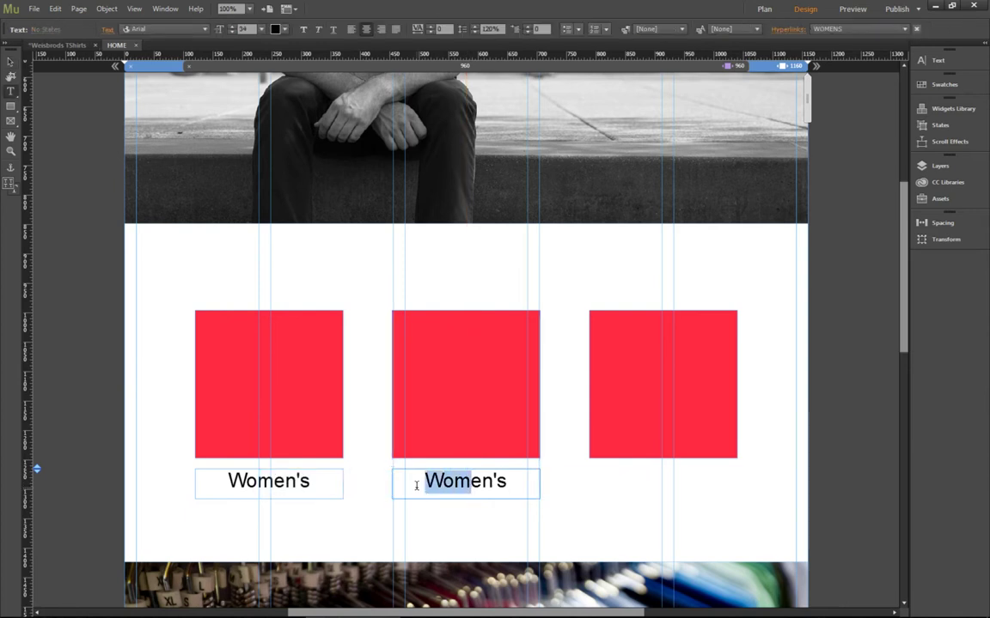
pyautogui.write('M')
pyautogui.click(11, 60)
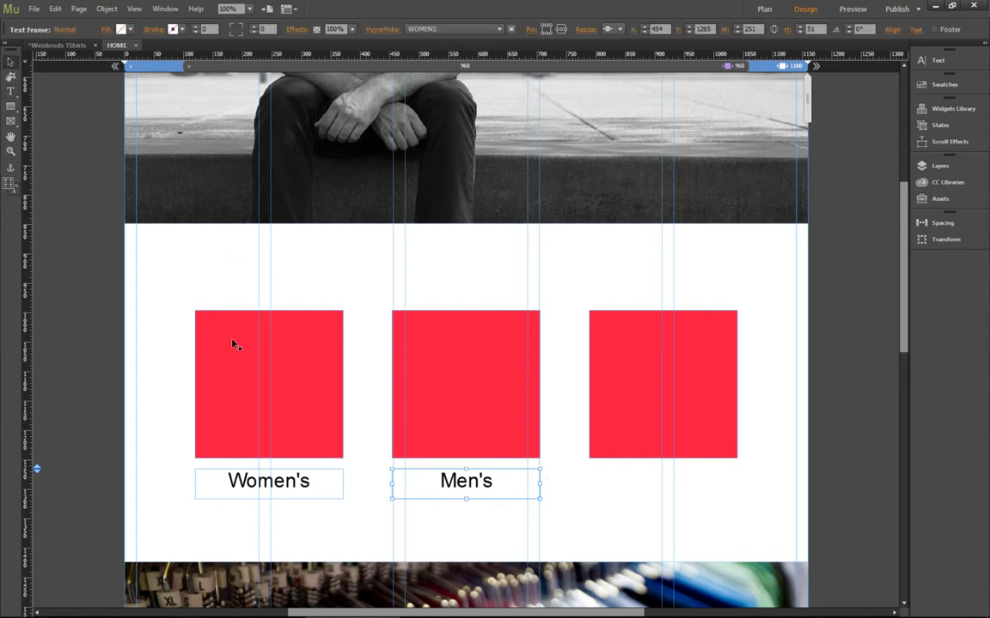
# Step: Copy the Men's label under the right red box and retype it as Children's
pyautogui.keyDown('alt'); pyautogui.moveTo(508, 481); pyautogui.dragTo(631, 487); pyautogui.keyUp('alt')
pyautogui.doubleClick(707, 489)
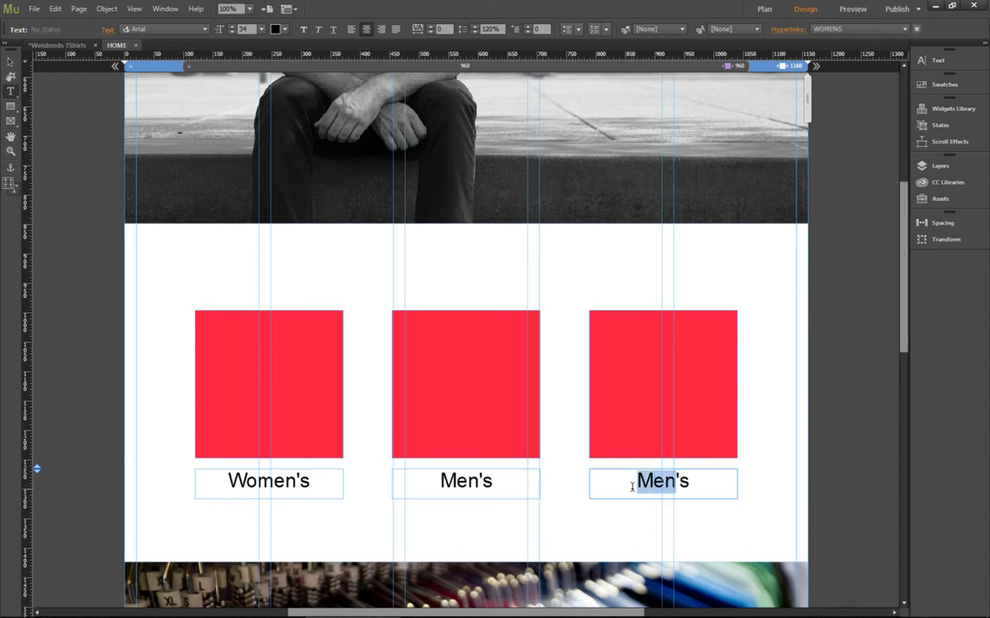
pyautogui.write('Children')
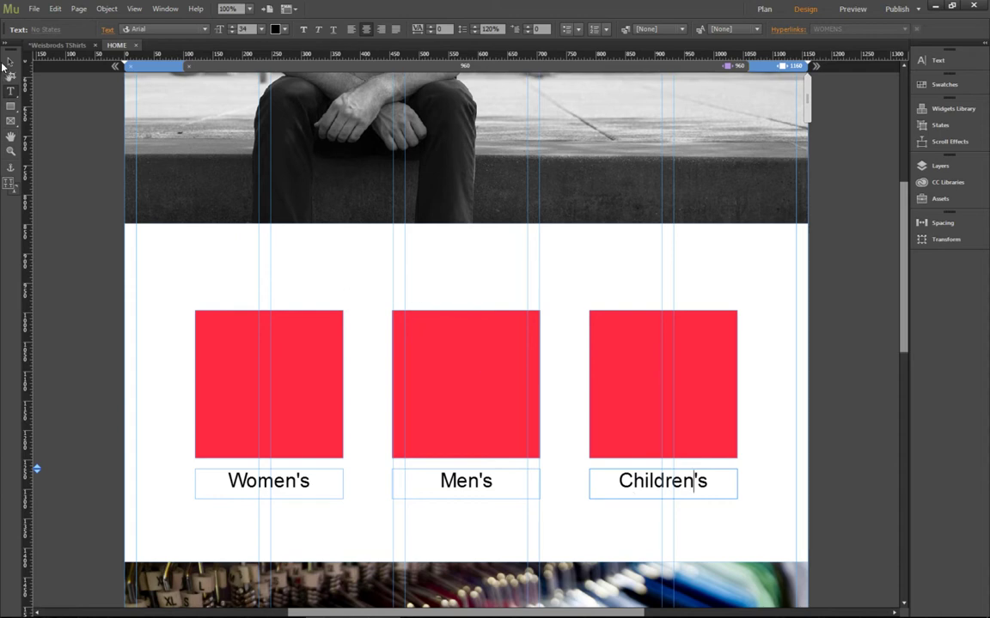
pyautogui.click(6, 62)
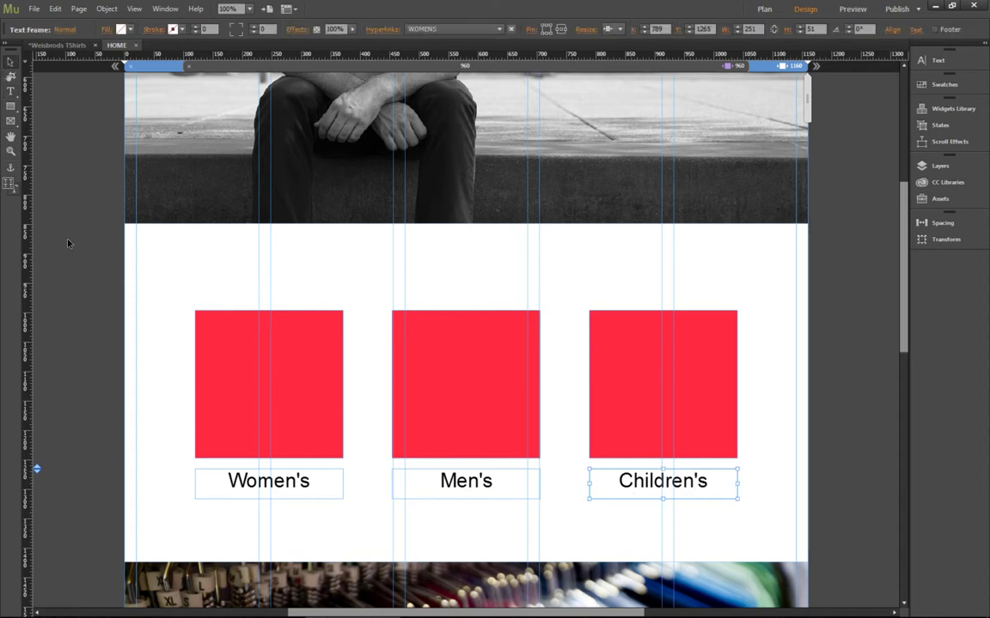
pyautogui.click(364, 475)
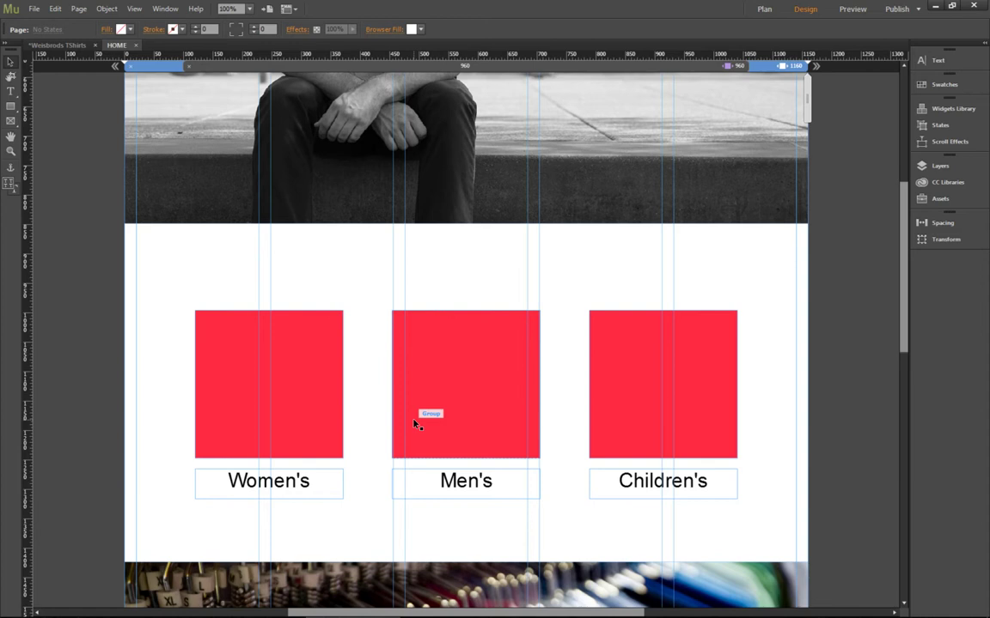
# Step: Fill the Women's box with the Title Fashion Shot image, fitting kept at Scale to Fill
pyautogui.click(296, 359)
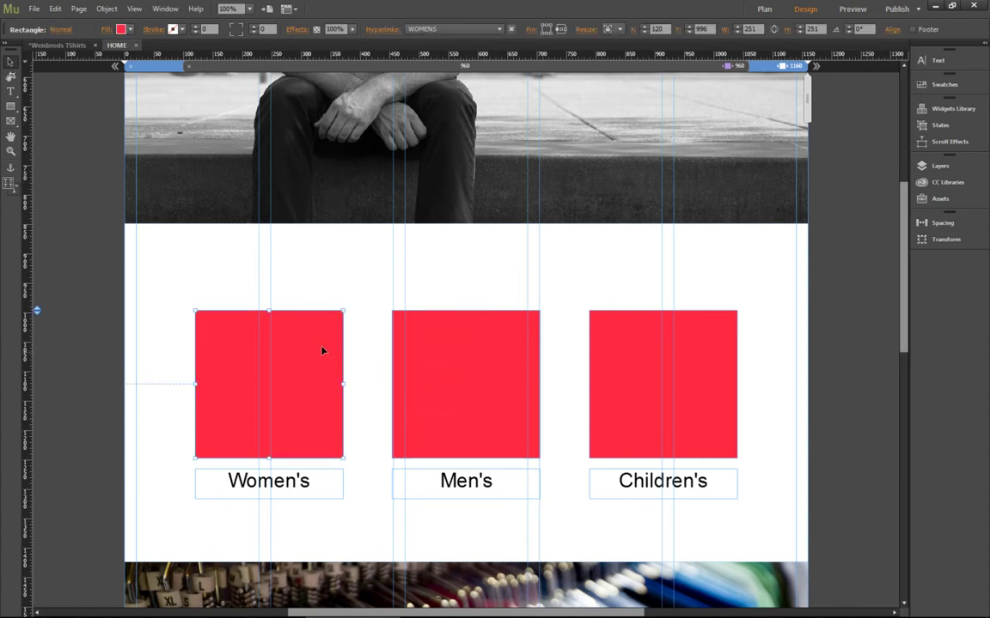
pyautogui.click(106, 30)
pyautogui.click(162, 134)
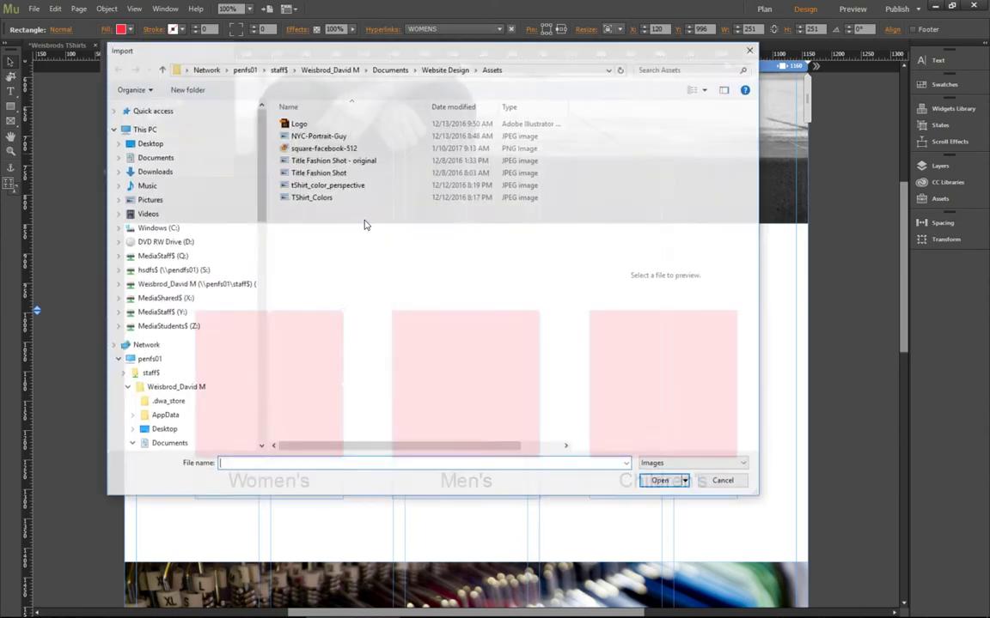
pyautogui.click(337, 173)
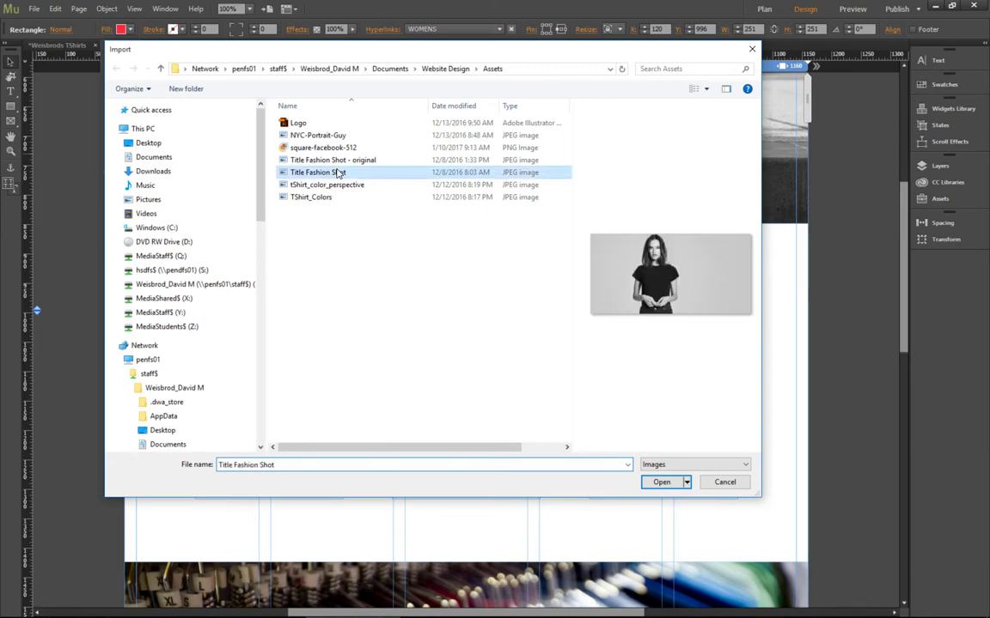
pyautogui.click(661, 483)
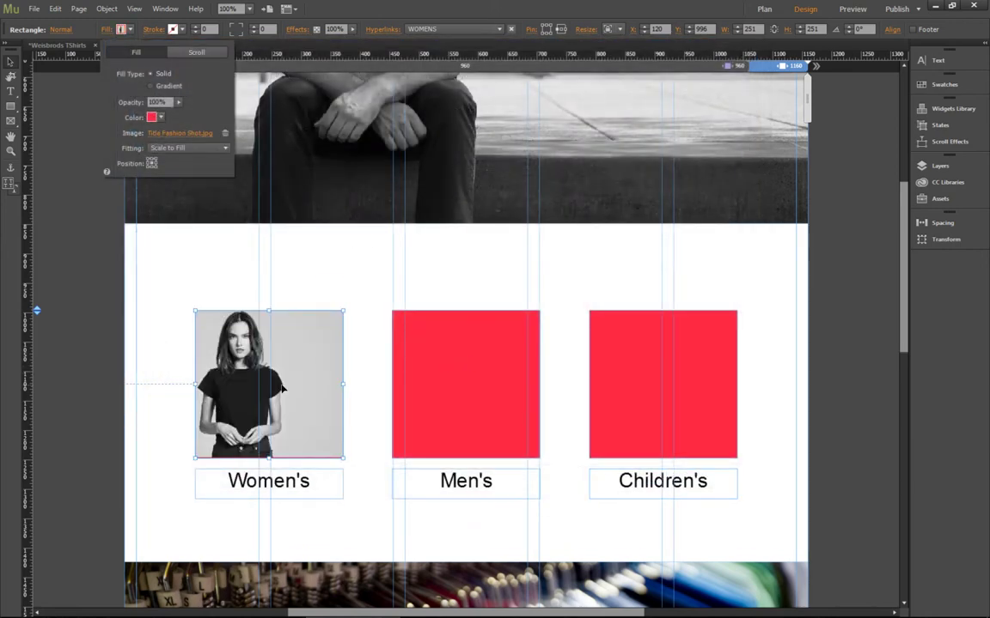
pyautogui.click(164, 151)
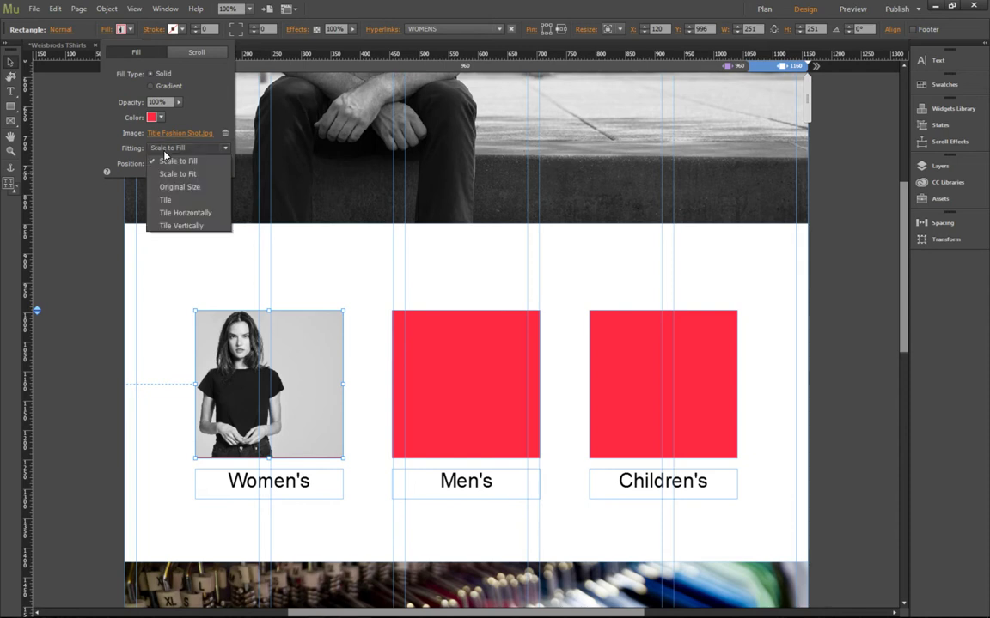
pyautogui.click(167, 162)
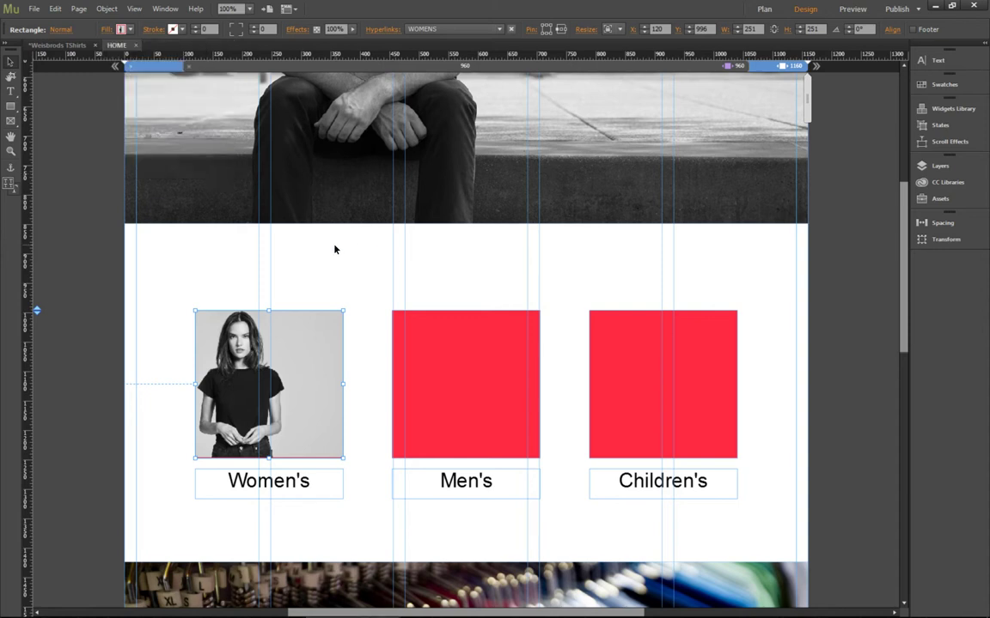
# Step: Set the Men's box fill colour to None, leaving it transparent
pyautogui.click(435, 343)
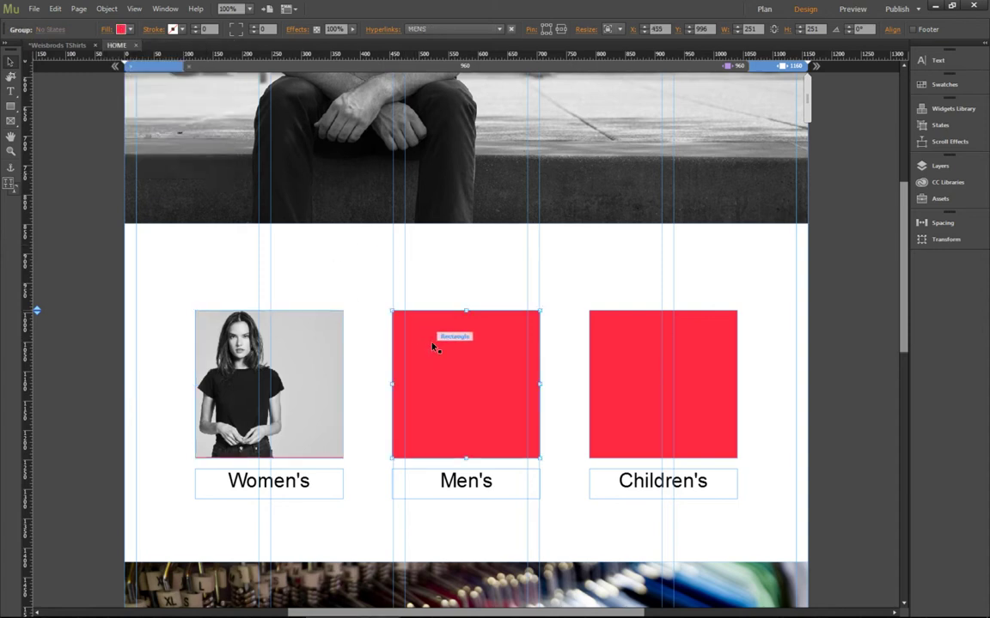
pyautogui.click(105, 30)
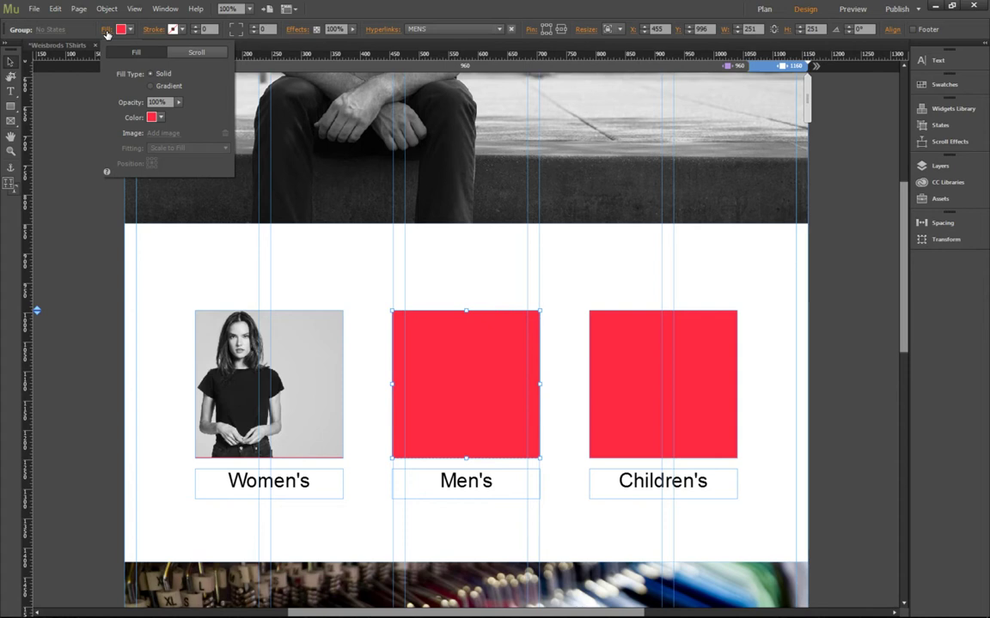
pyautogui.click(153, 116)
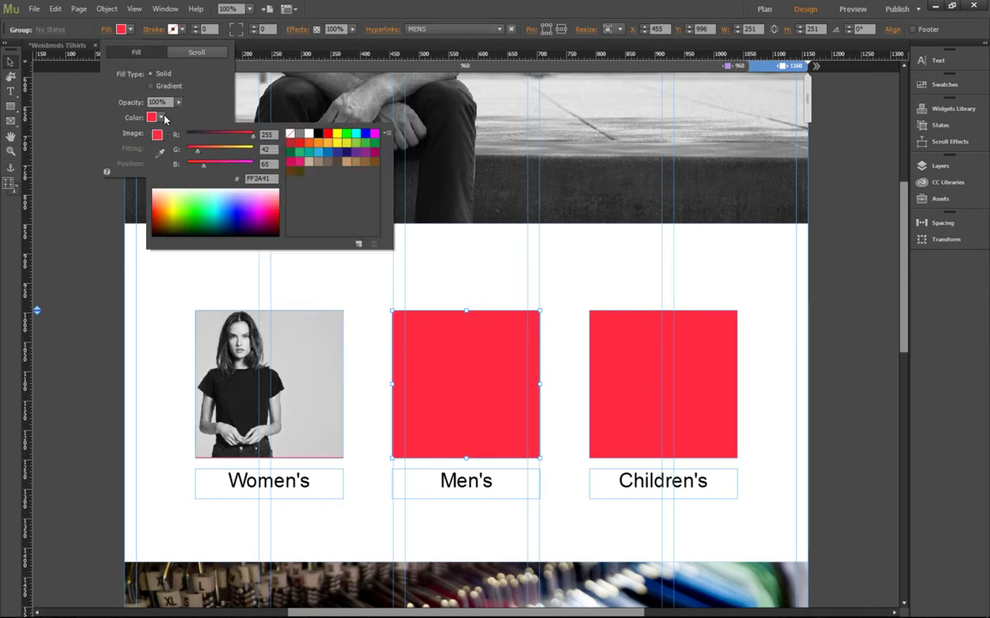
pyautogui.click(290, 133)
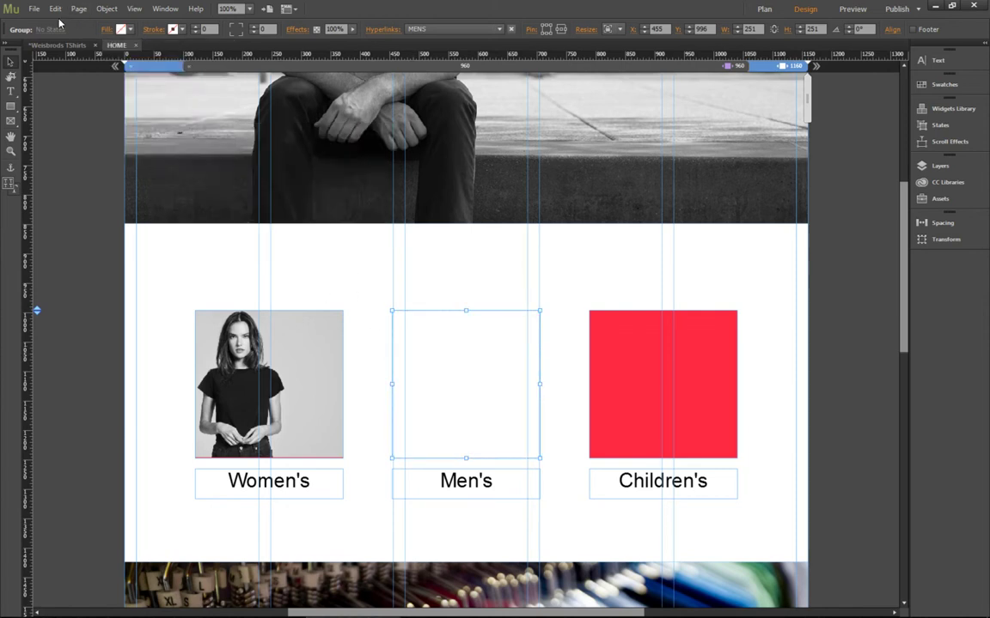
pyautogui.click(104, 32)
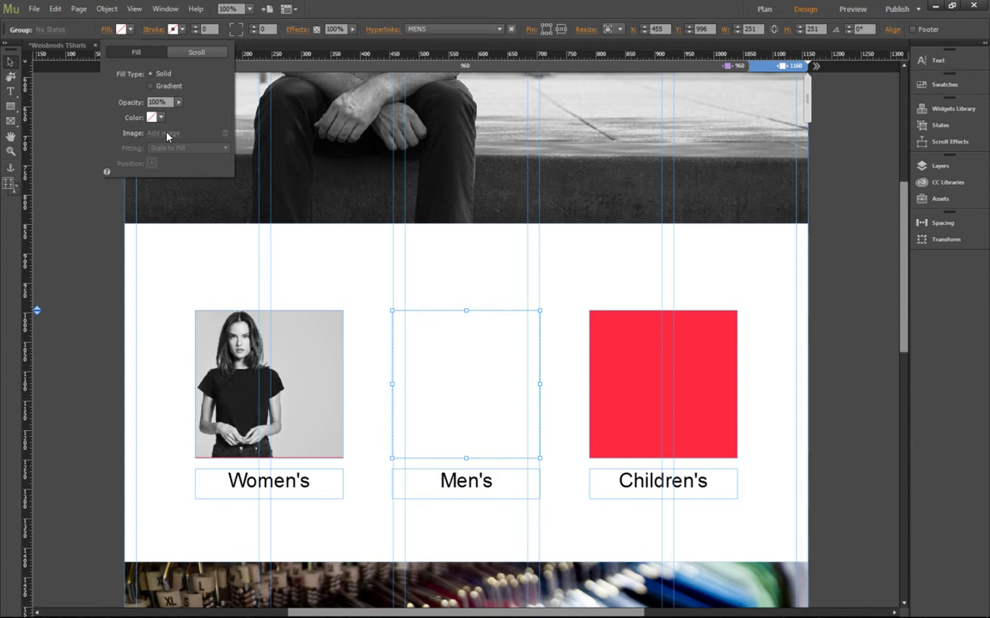
pyautogui.click(417, 344)
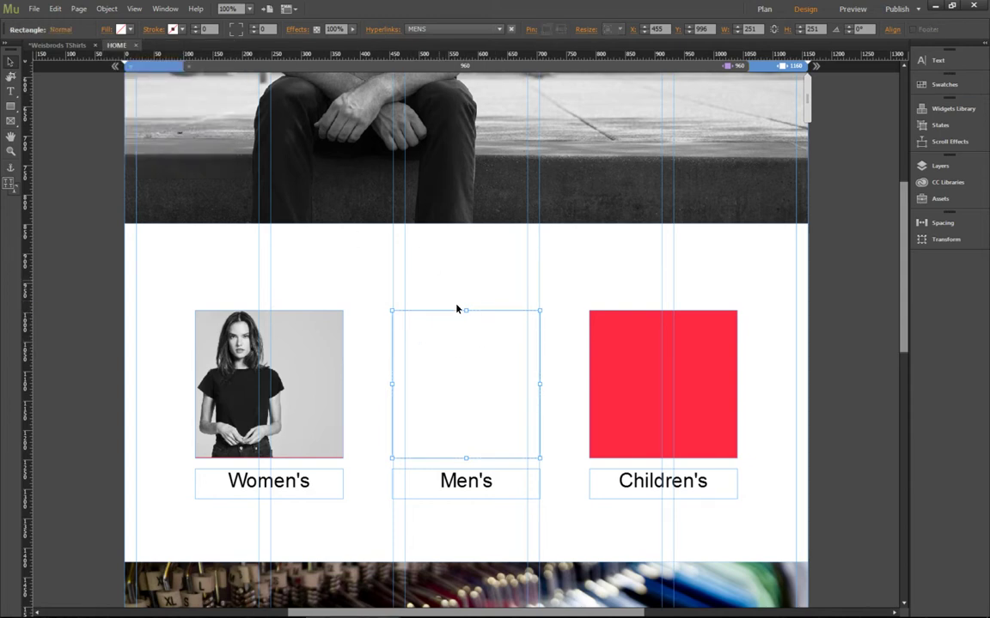
# Step: Duplicate the Women's image box into the Men's slot and swap its photo for NYC-Portrait-Guy.jpg
pyautogui.click(442, 337)
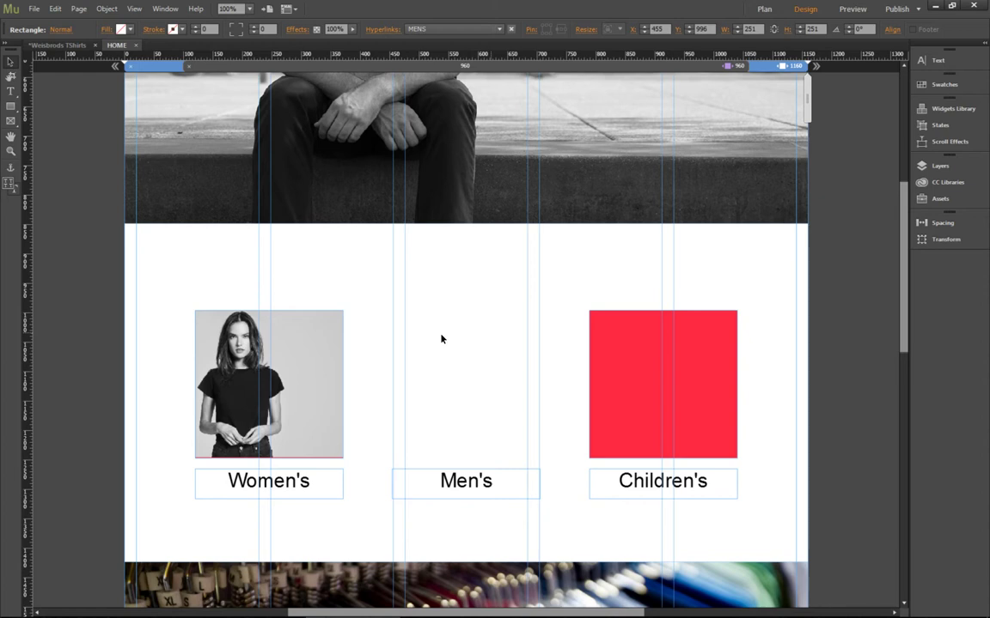
pyautogui.click(317, 343)
pyautogui.moveTo(319, 345); pyautogui.dragTo(516, 351)
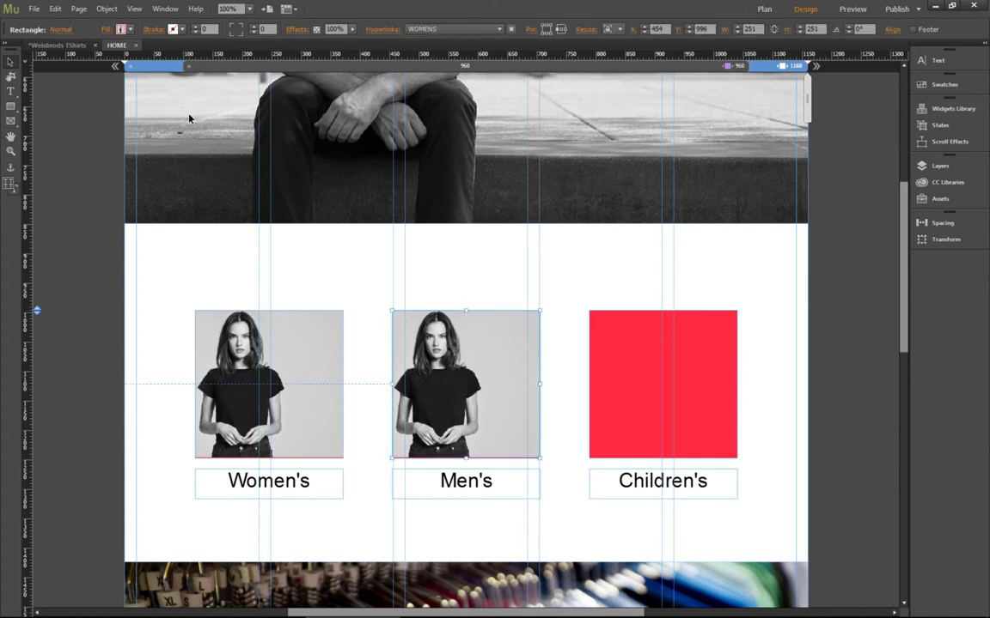
pyautogui.click(104, 33)
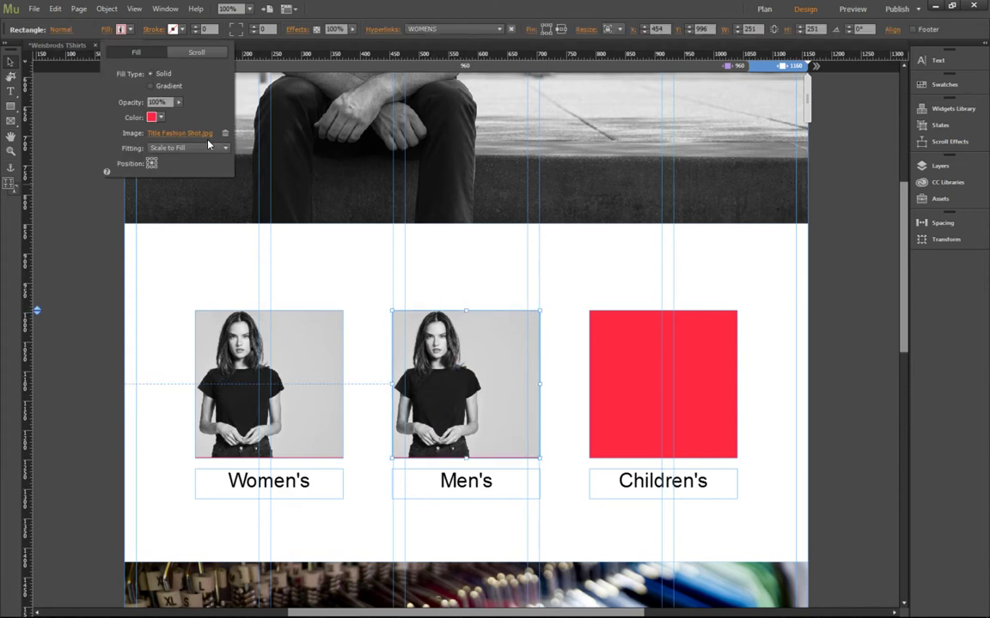
pyautogui.click(206, 124)
pyautogui.click(162, 133)
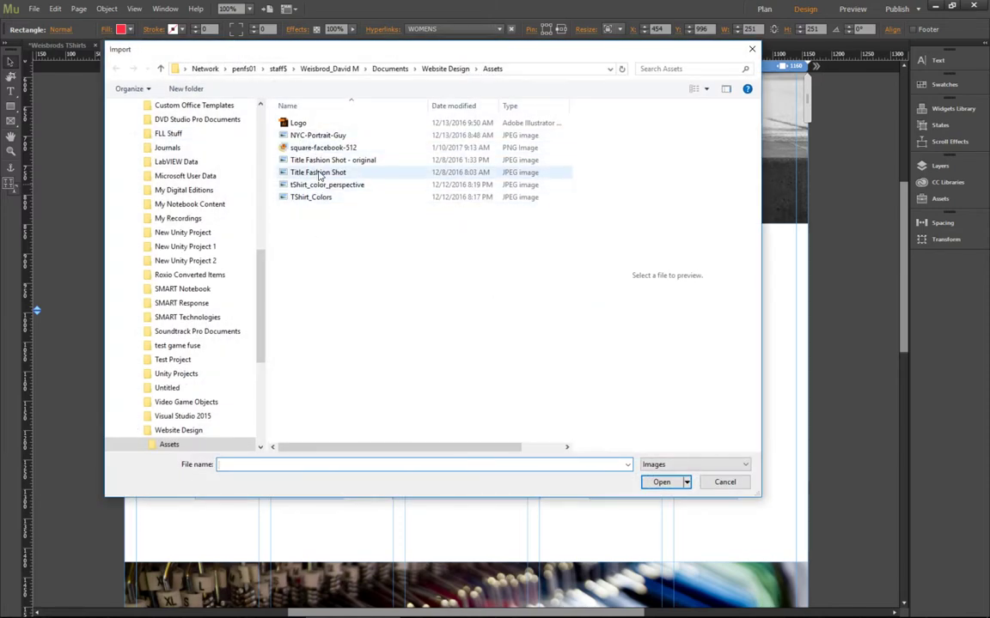
pyautogui.click(322, 135)
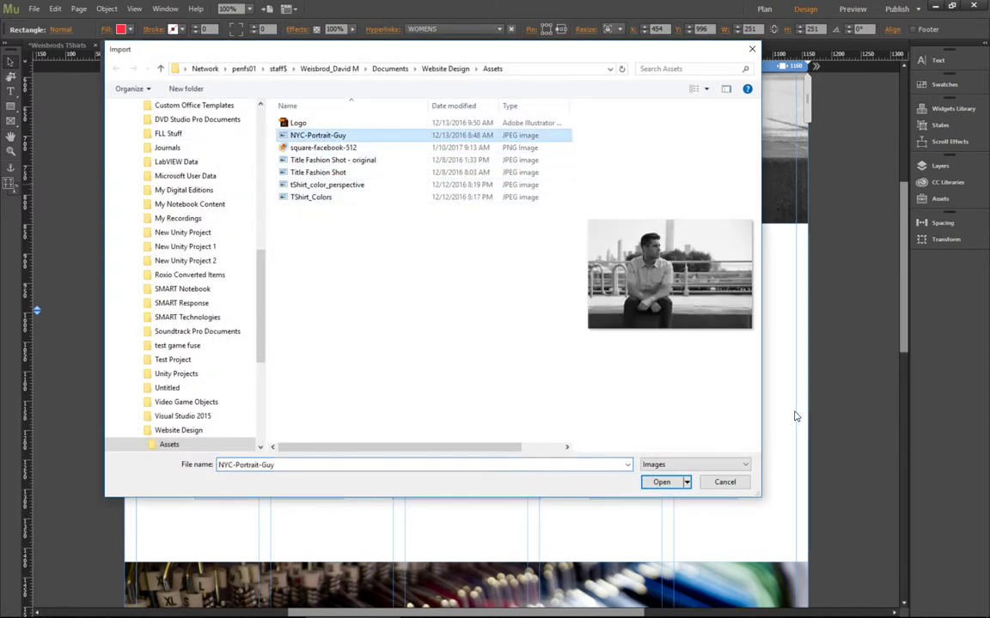
pyautogui.click(661, 482)
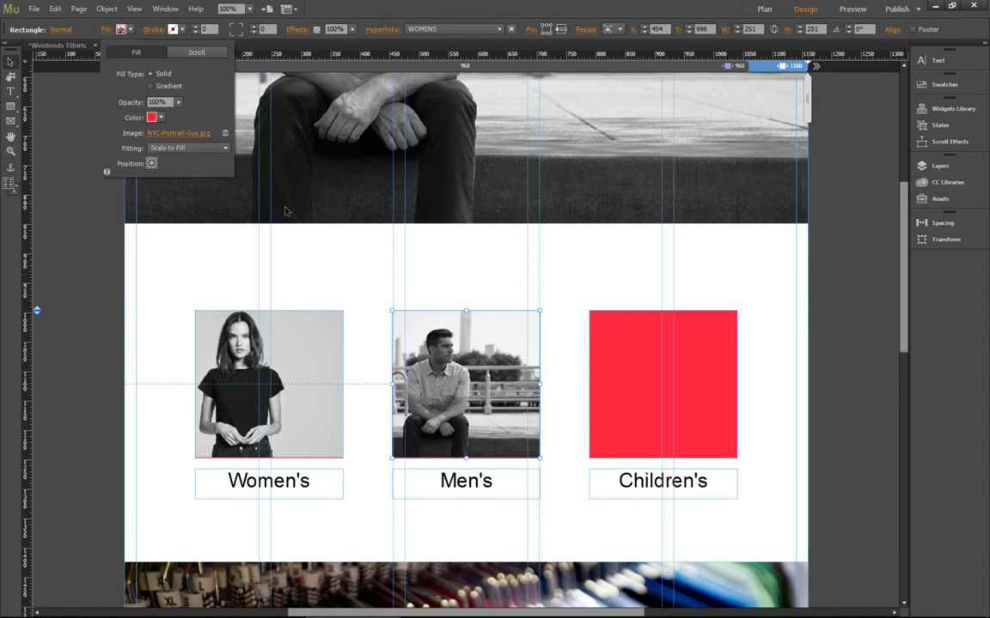
pyautogui.click(601, 348)
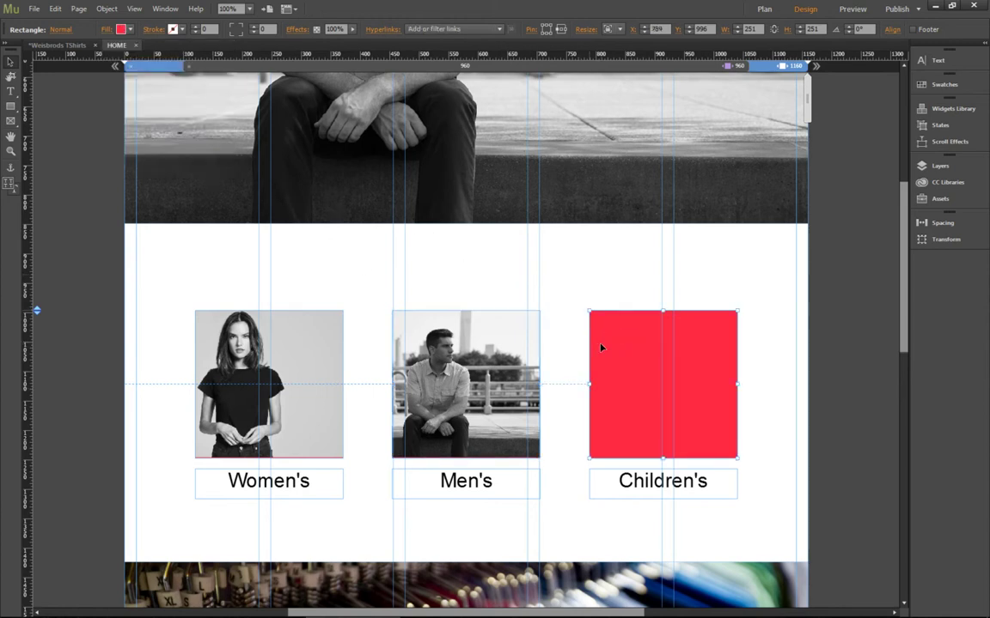
pyautogui.click(588, 282)
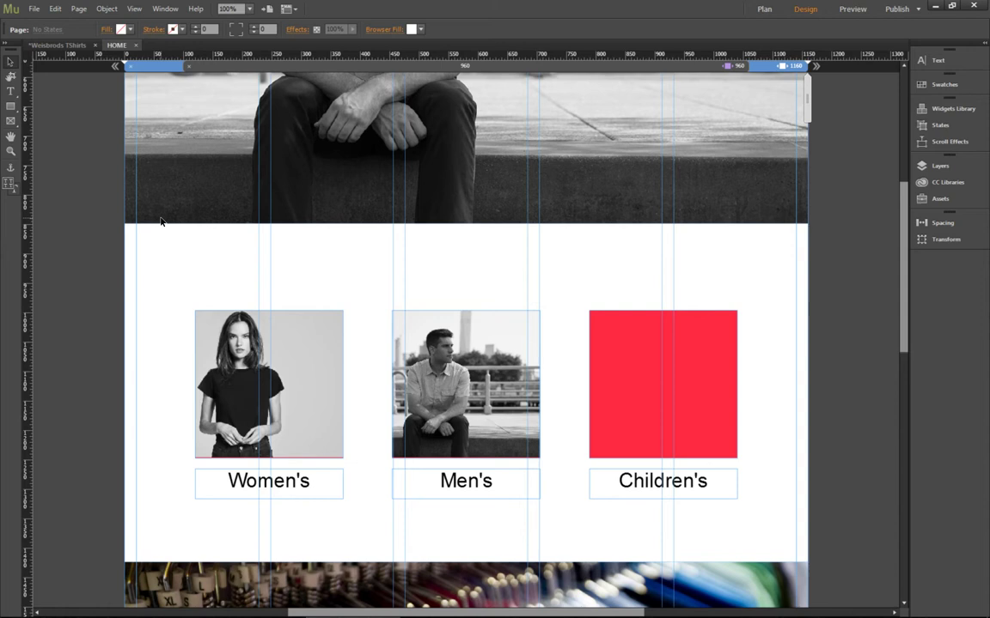
# Step: Set the Women's photo tile's hyperlink to the WOMENS page
pyautogui.click(333, 347)
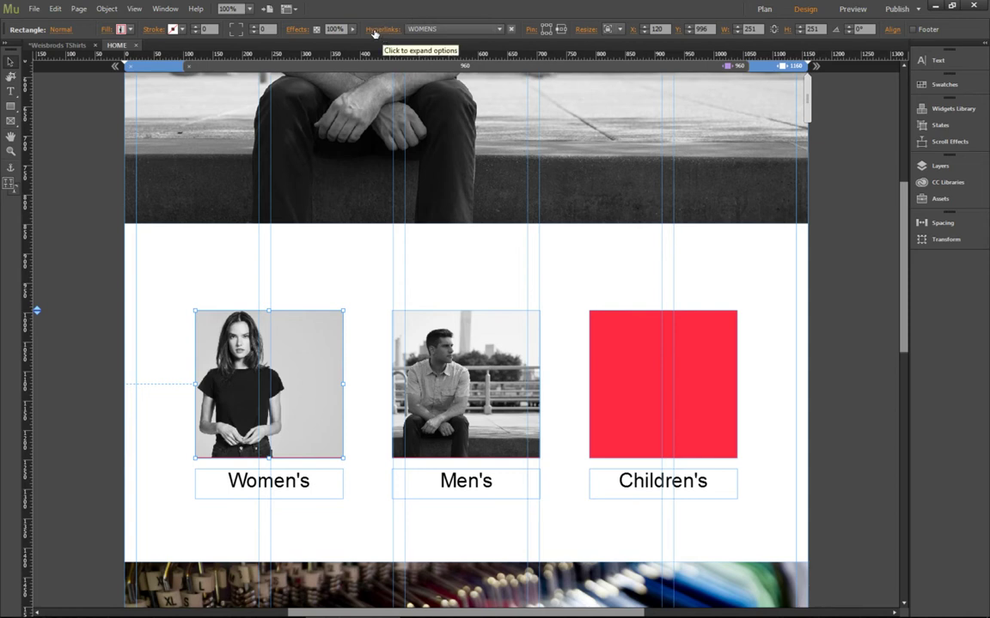
pyautogui.click(499, 29)
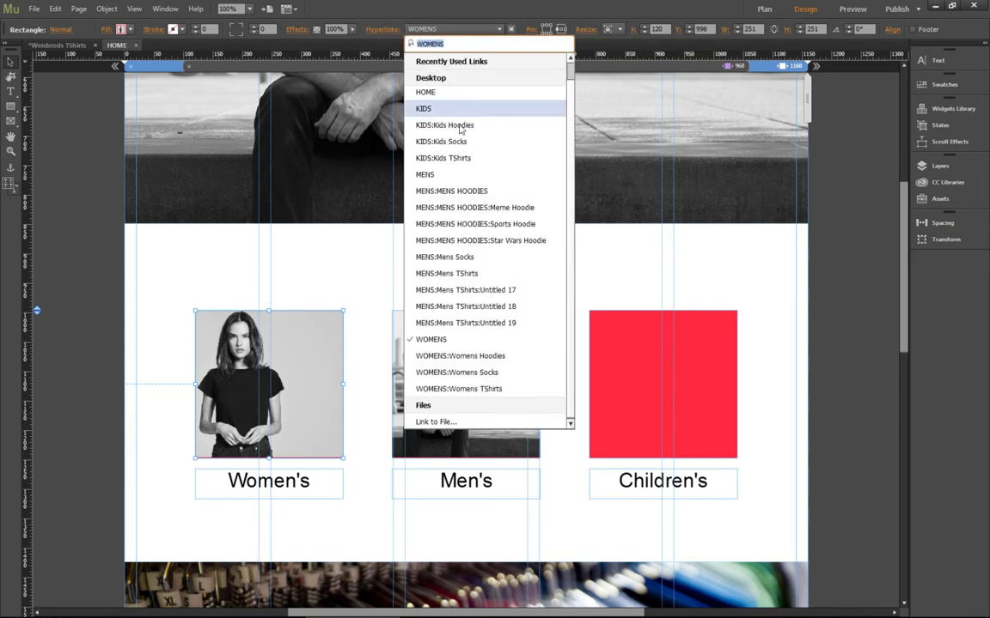
pyautogui.click(430, 339)
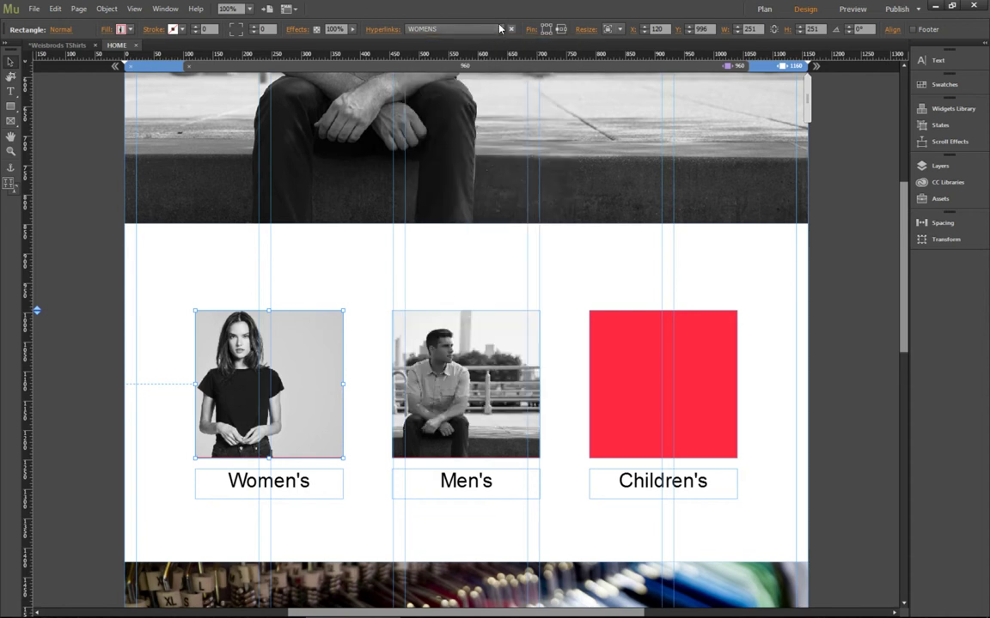
pyautogui.click(497, 31)
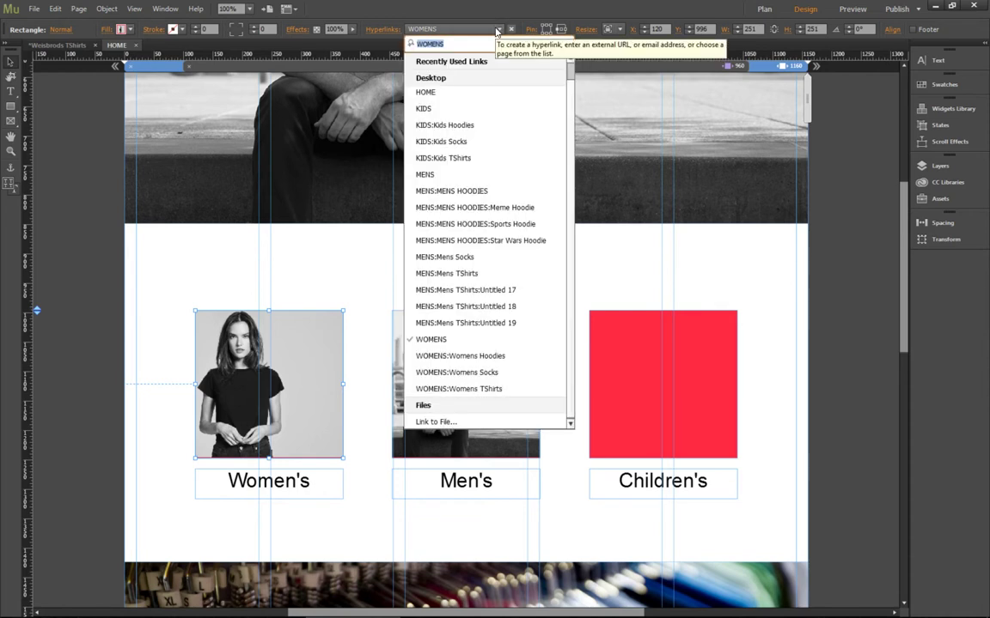
pyautogui.click(413, 340)
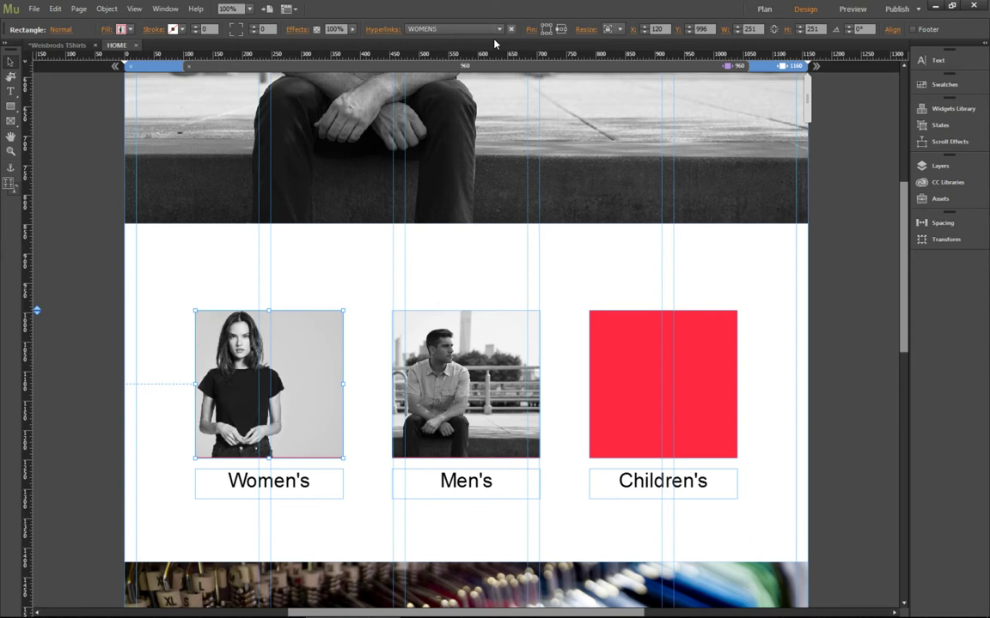
pyautogui.click(457, 29)
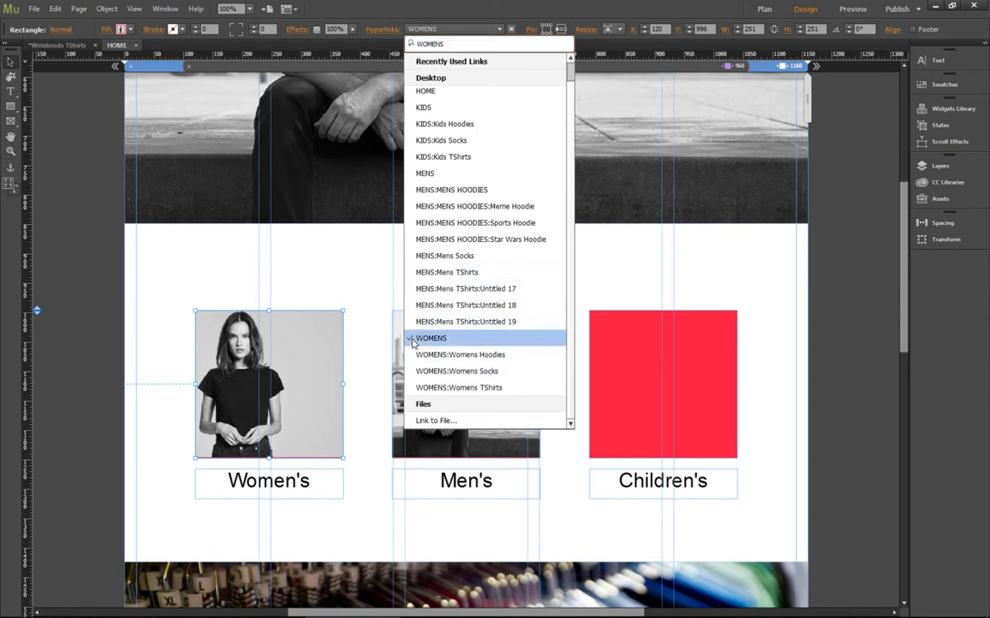
pyautogui.click(378, 311)
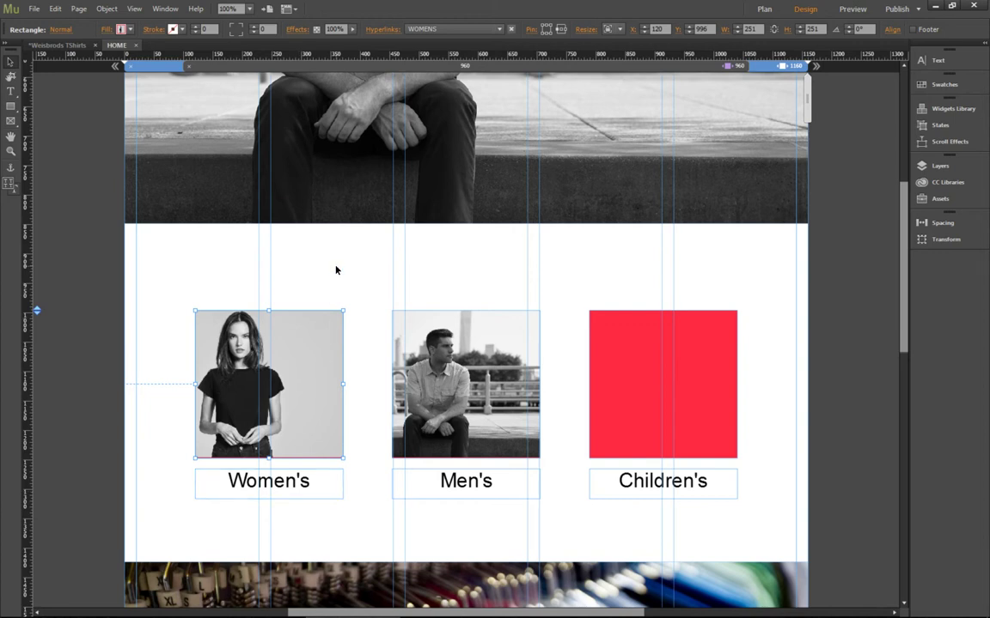
pyautogui.click(270, 488)
pyautogui.click(298, 439)
# Step: Set the Women's caption text frame's hyperlink to the WOMENS page
pyautogui.click(301, 488)
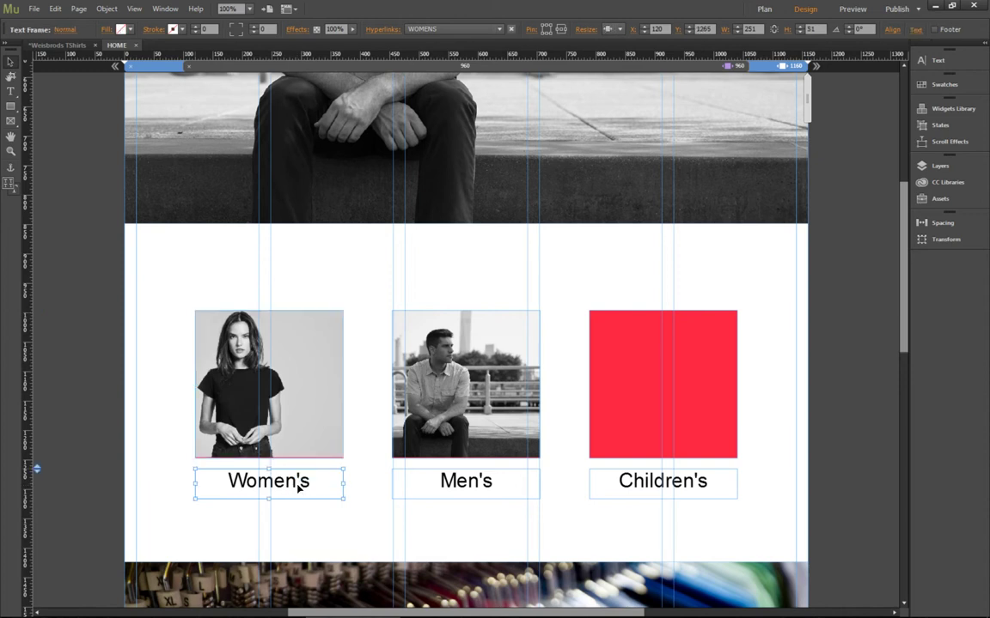
pyautogui.click(499, 28)
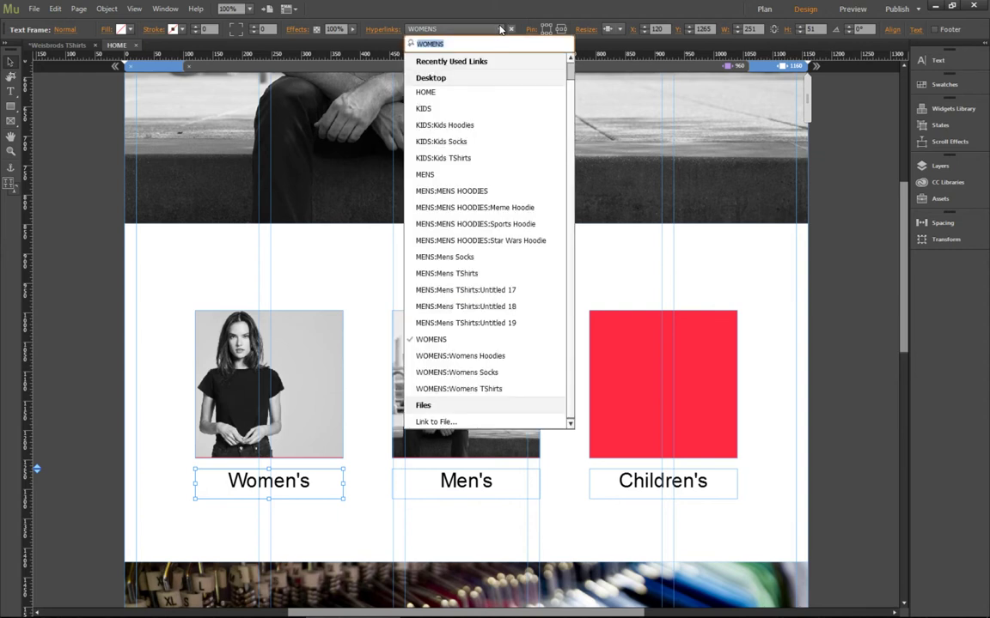
pyautogui.click(440, 340)
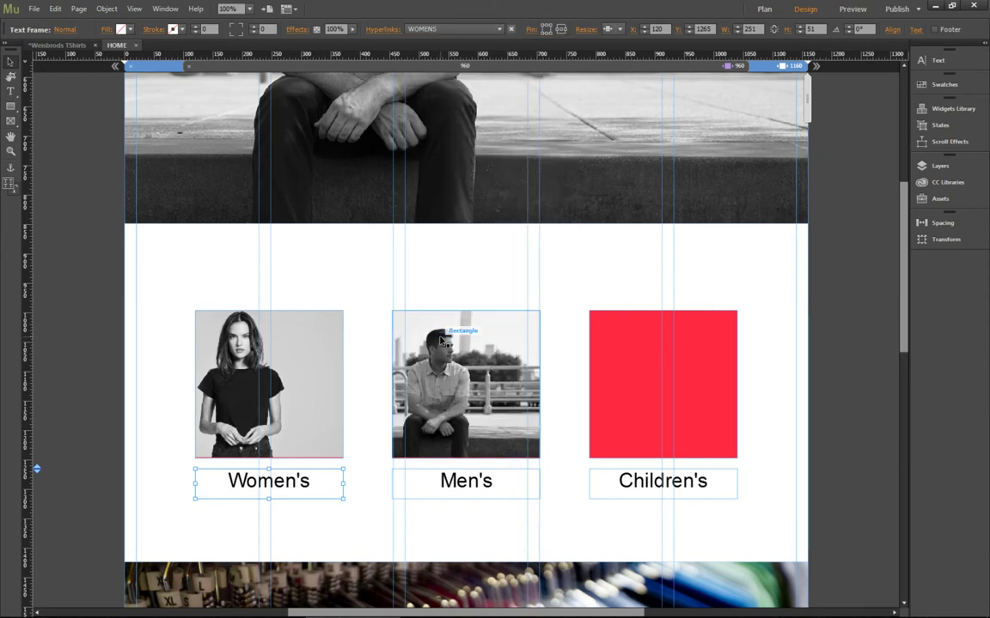
# Step: Link both the Men's caption and the Men's photo to the MENS page
pyautogui.click(528, 487)
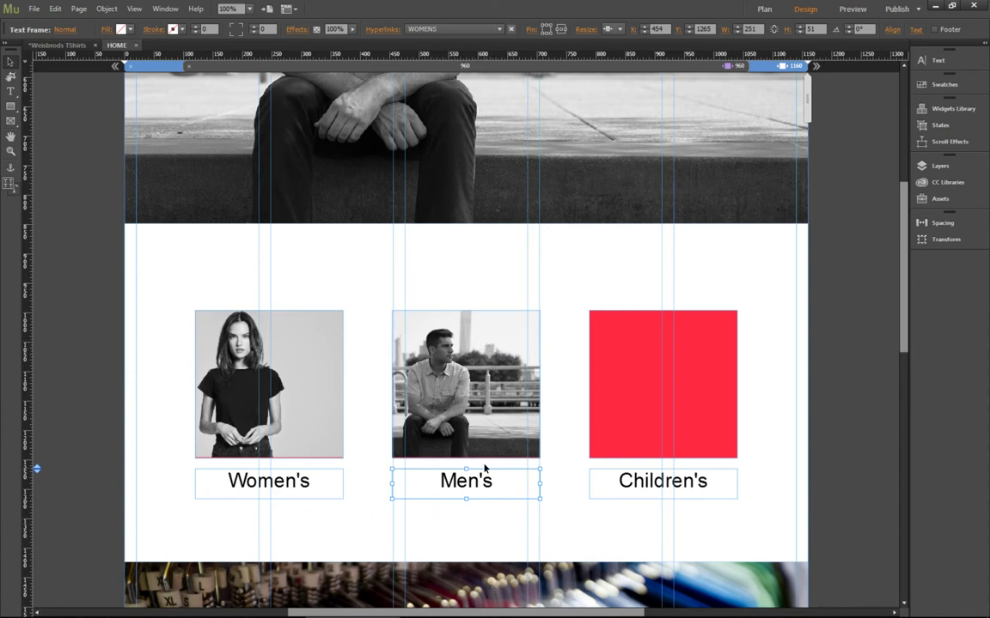
pyautogui.click(498, 30)
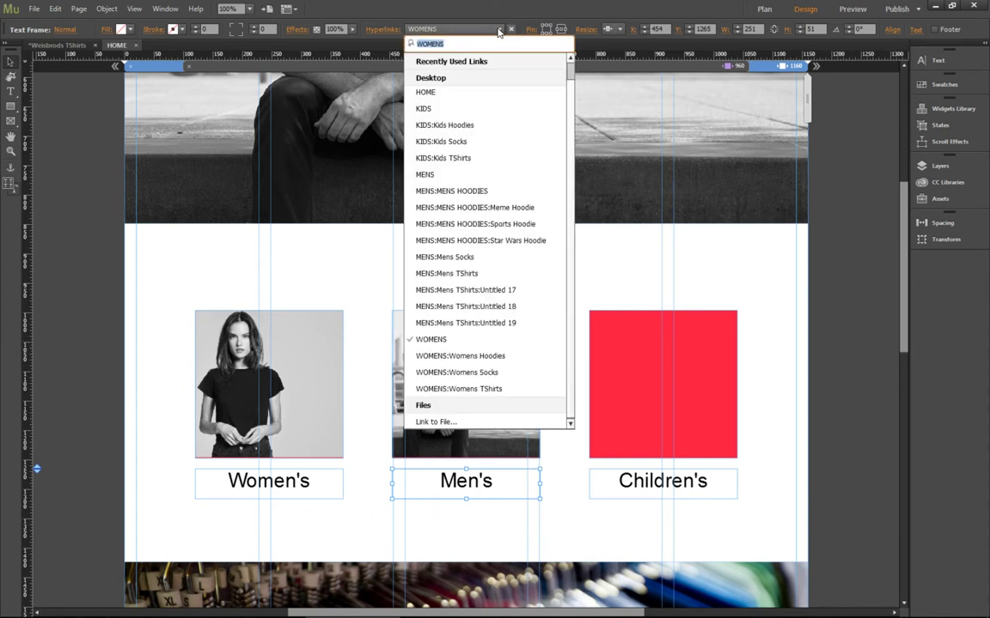
pyautogui.click(451, 175)
pyautogui.click(452, 326)
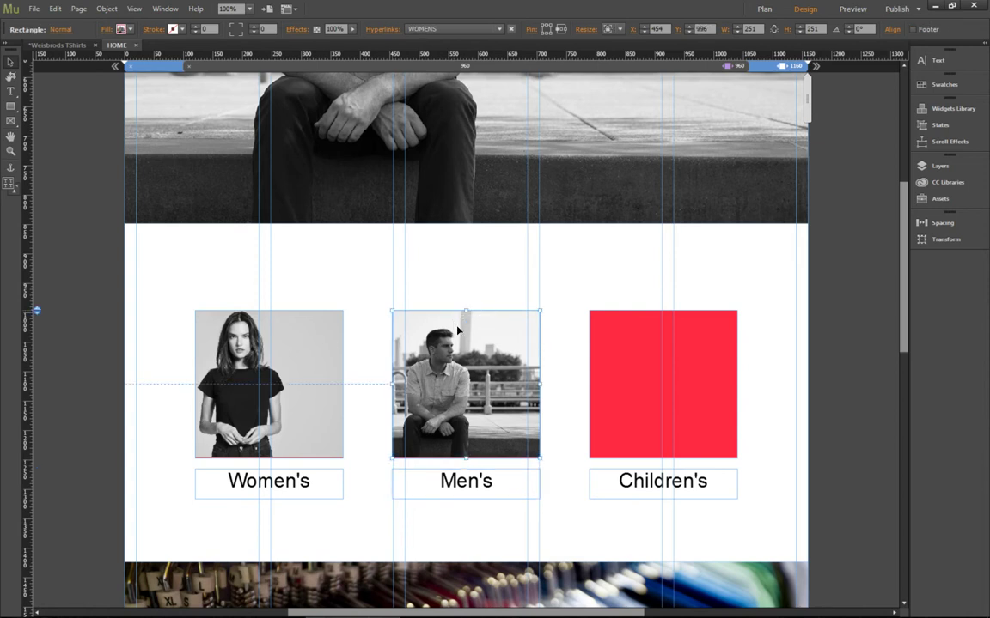
pyautogui.click(449, 27)
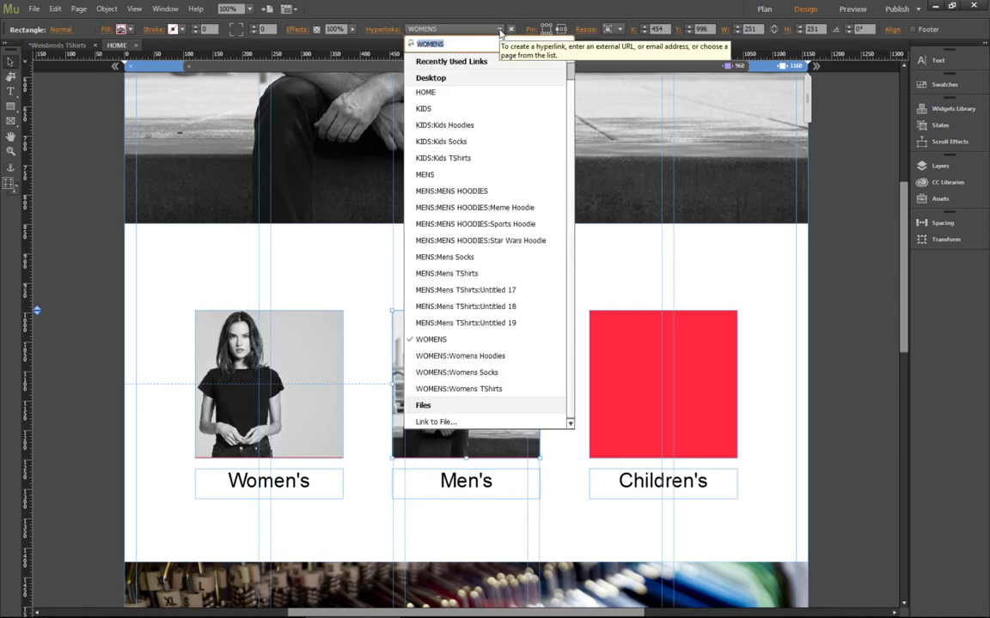
pyautogui.click(411, 174)
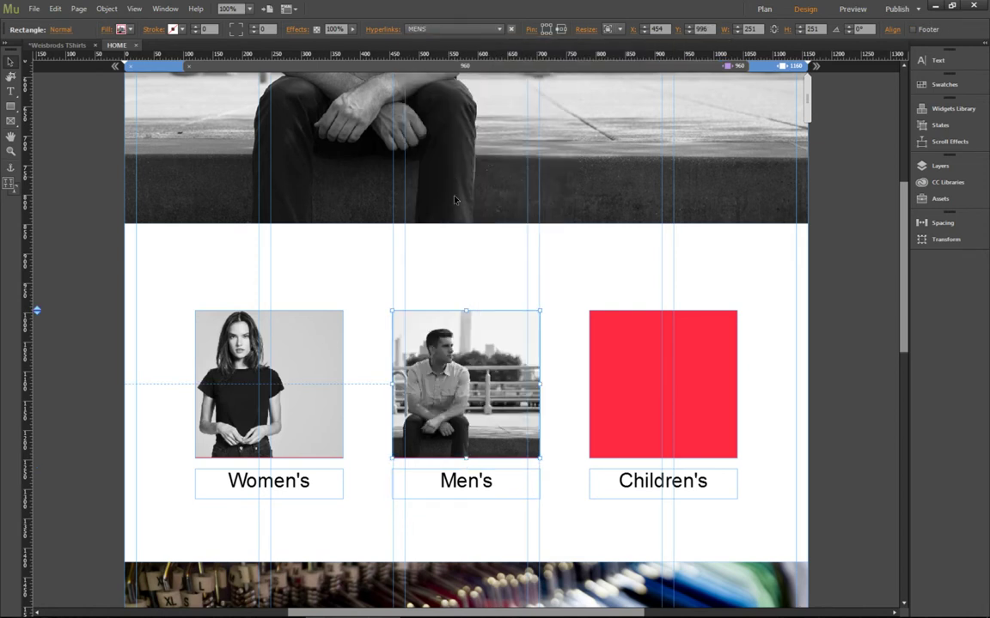
# Step: Link the red Children's tile to the KIDS page
pyautogui.click(605, 331)
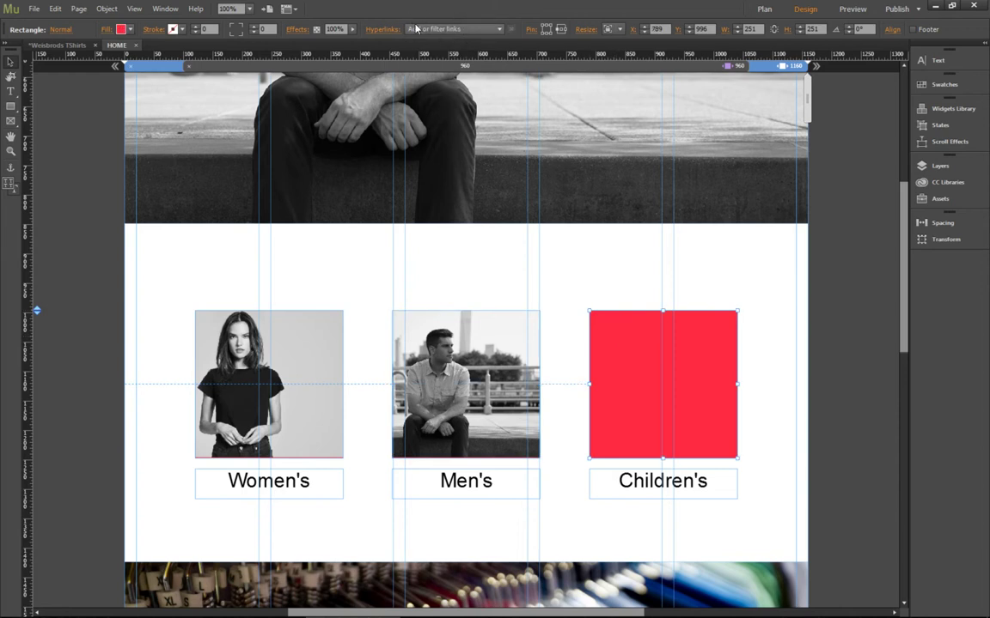
pyautogui.click(454, 30)
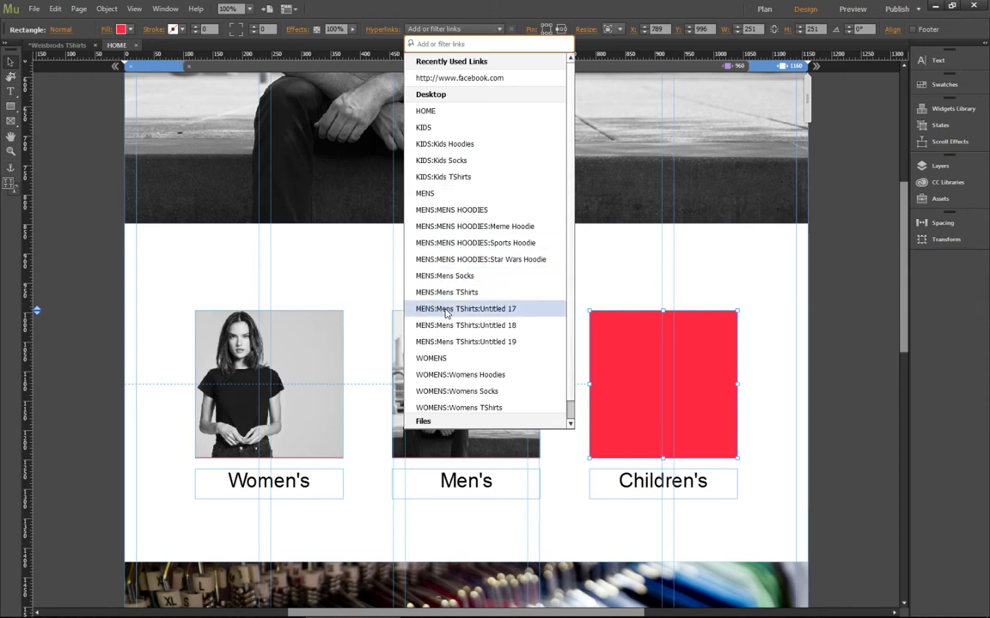
pyautogui.scroll(-1, 445, 311)
pyautogui.scroll(2, 445, 311)
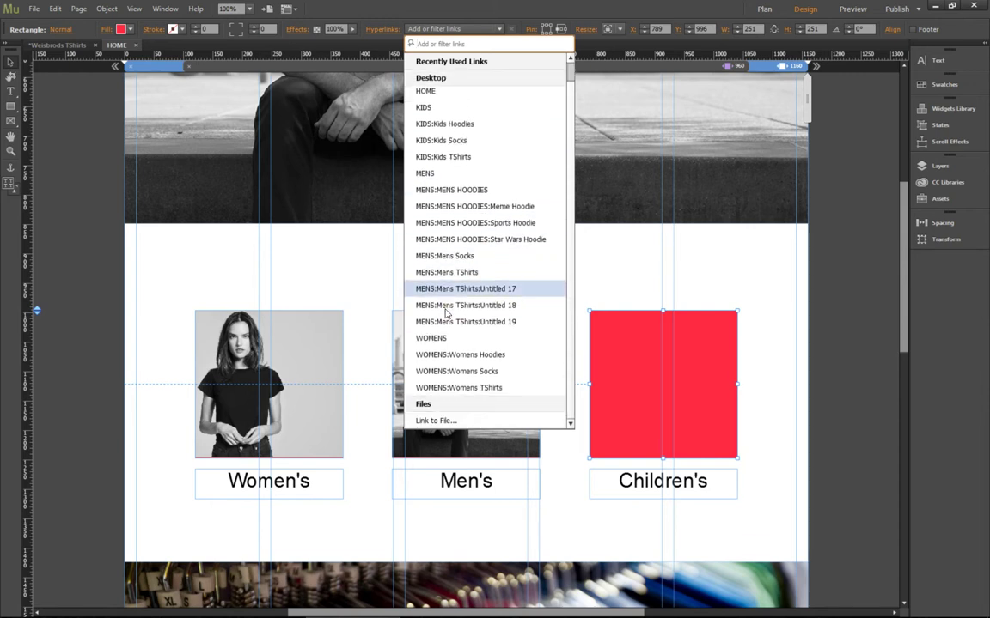
pyautogui.click(438, 128)
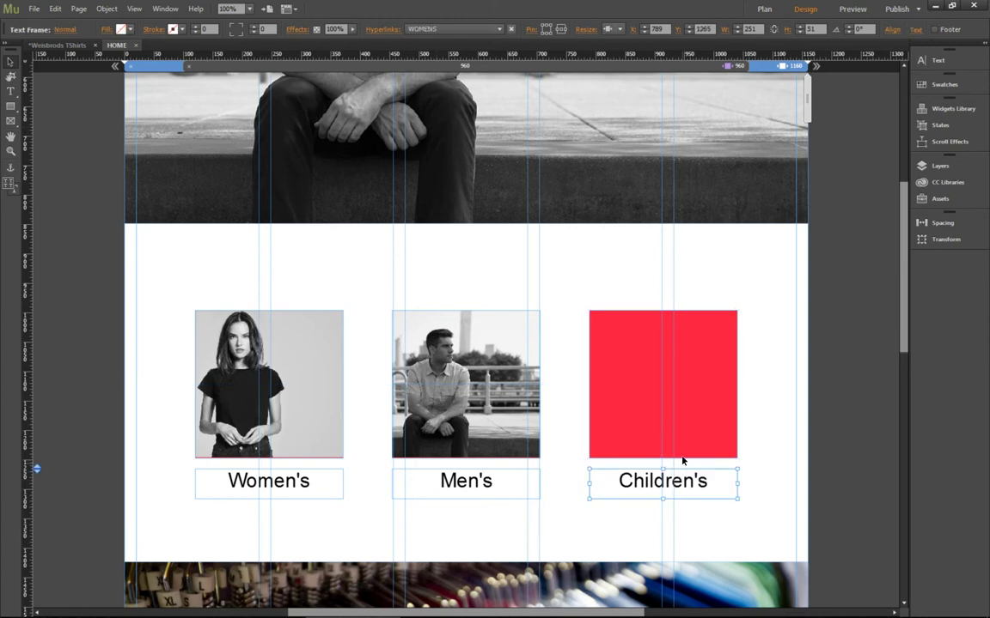
# Step: Unlink the red tile, group it with the Children's caption, and link the group to KIDS
pyautogui.click(499, 29)
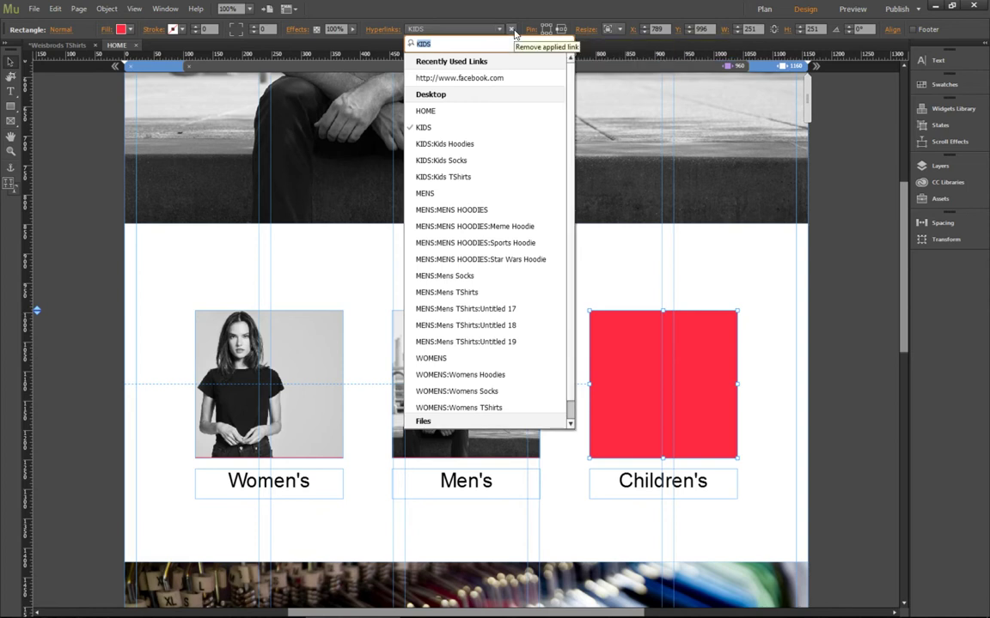
pyautogui.click(510, 29)
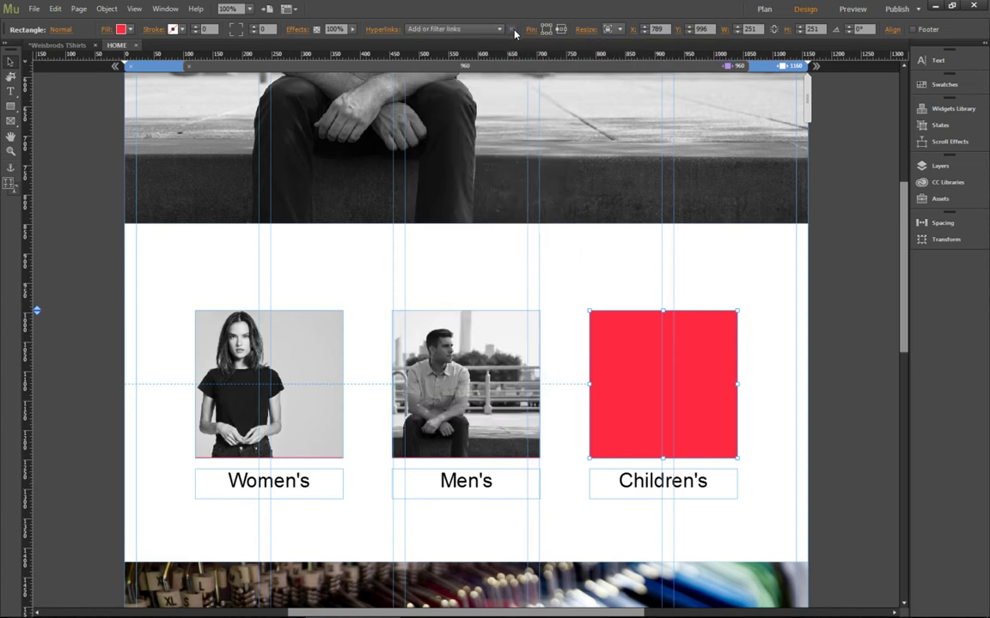
pyautogui.click(700, 474)
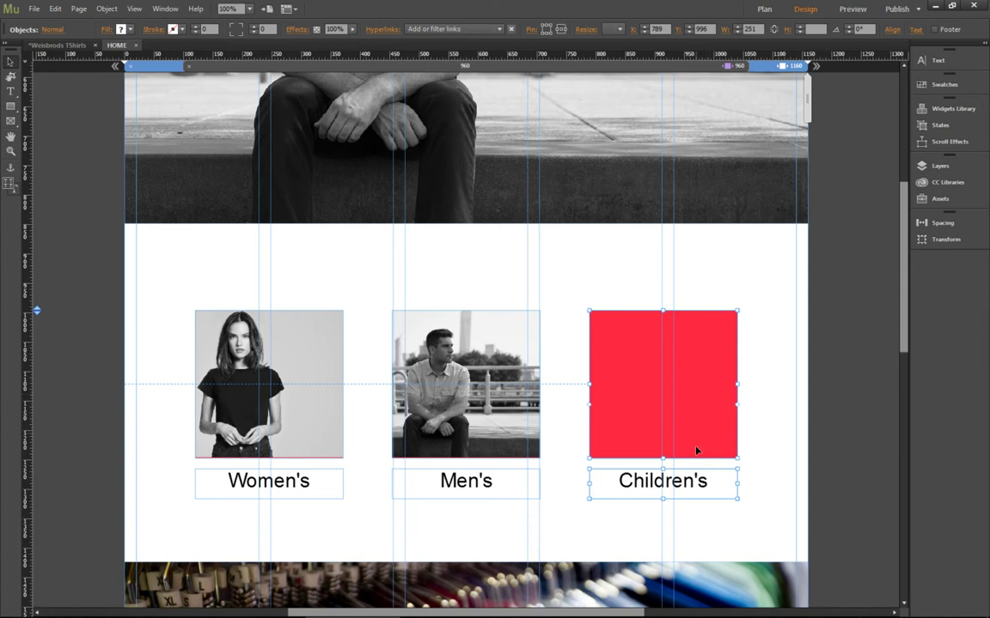
pyautogui.rightClick(697, 366)
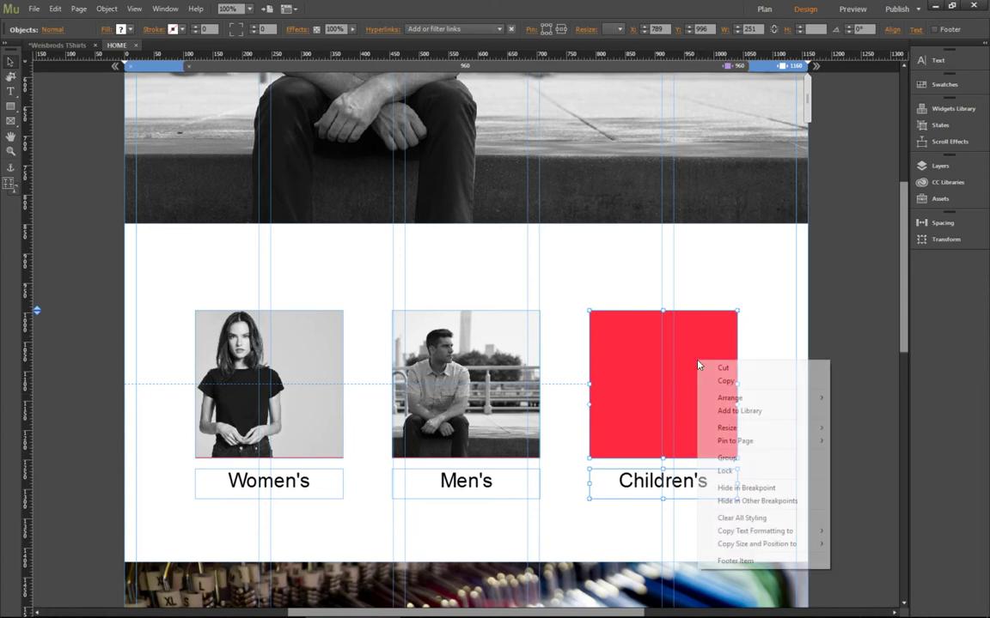
pyautogui.click(739, 464)
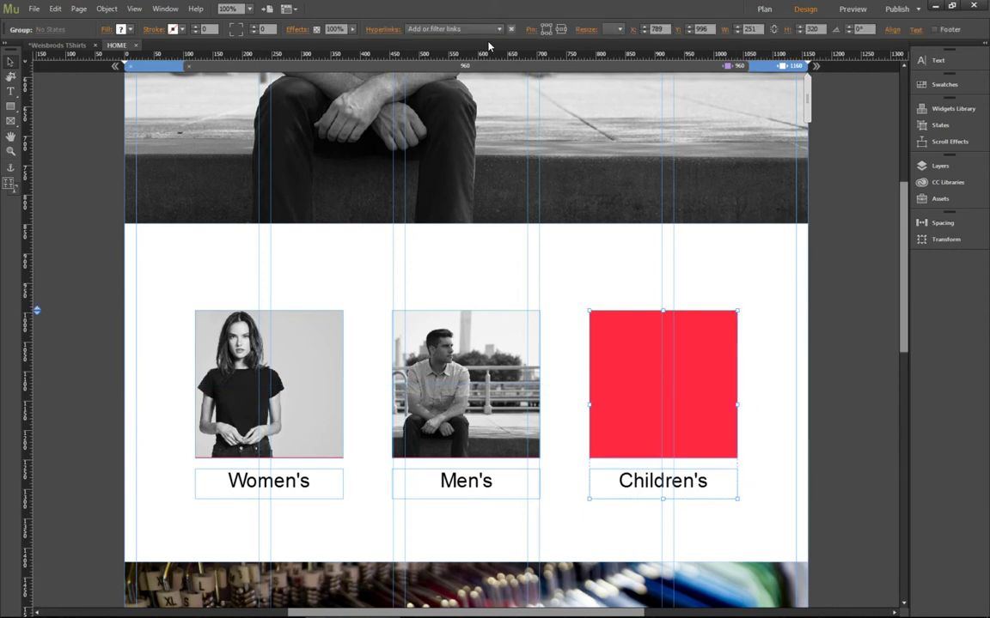
pyautogui.click(498, 30)
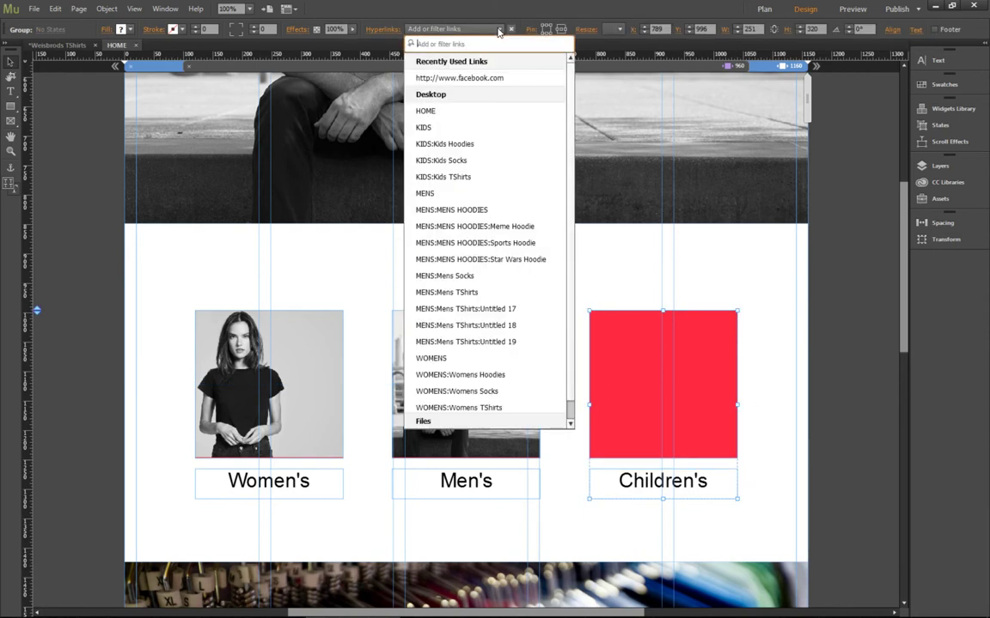
pyautogui.click(461, 127)
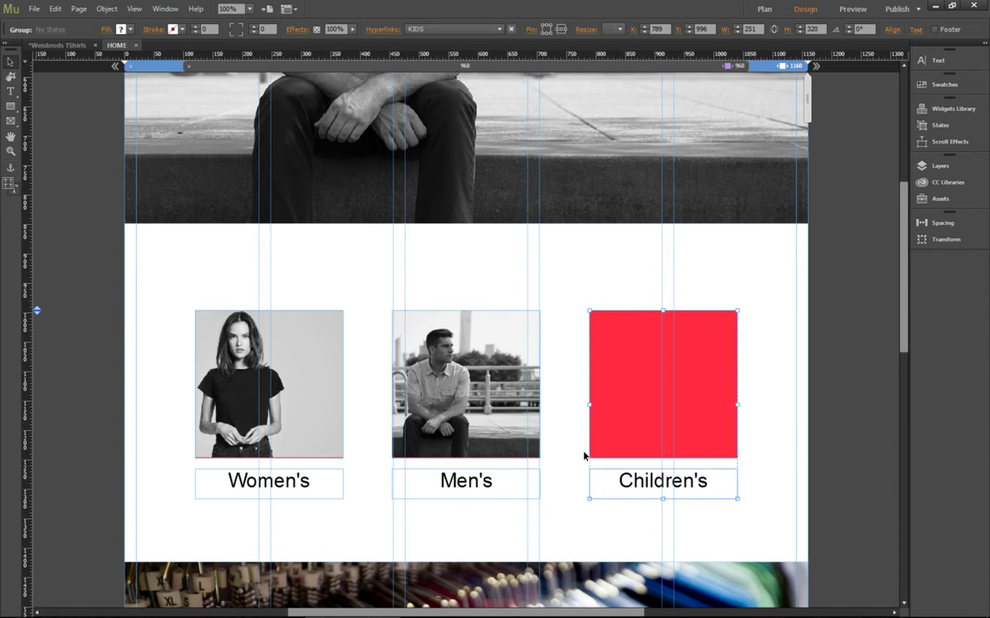
# Step: Save the site, preview HOME in Chrome, test the Women's link, then close the browser
pyautogui.click(433, 288)
pyautogui.hotkey('ctrl', 's')
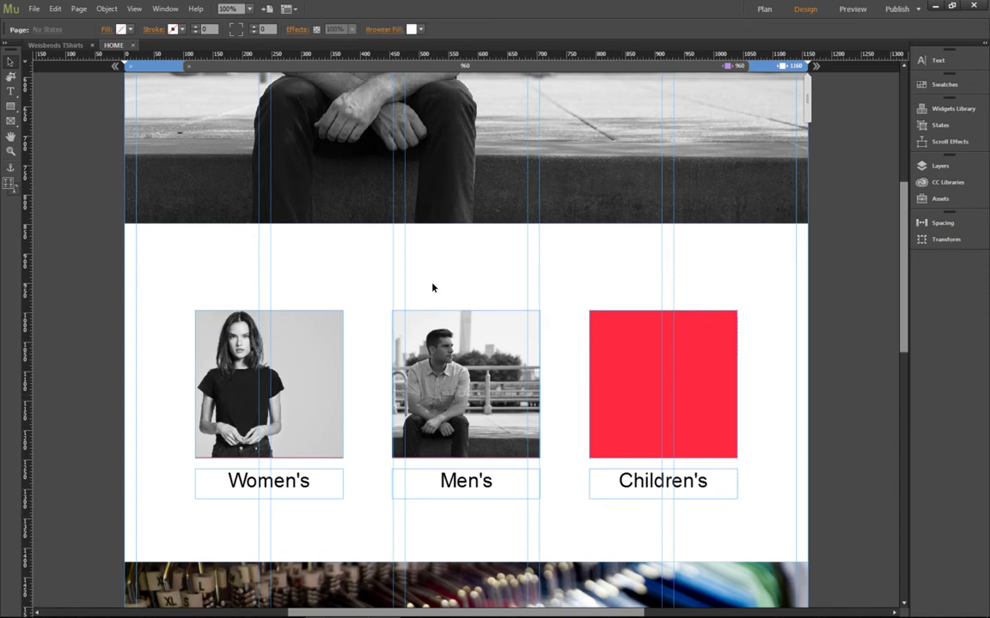
pyautogui.hotkey('ctrl', 'shift', 'e')
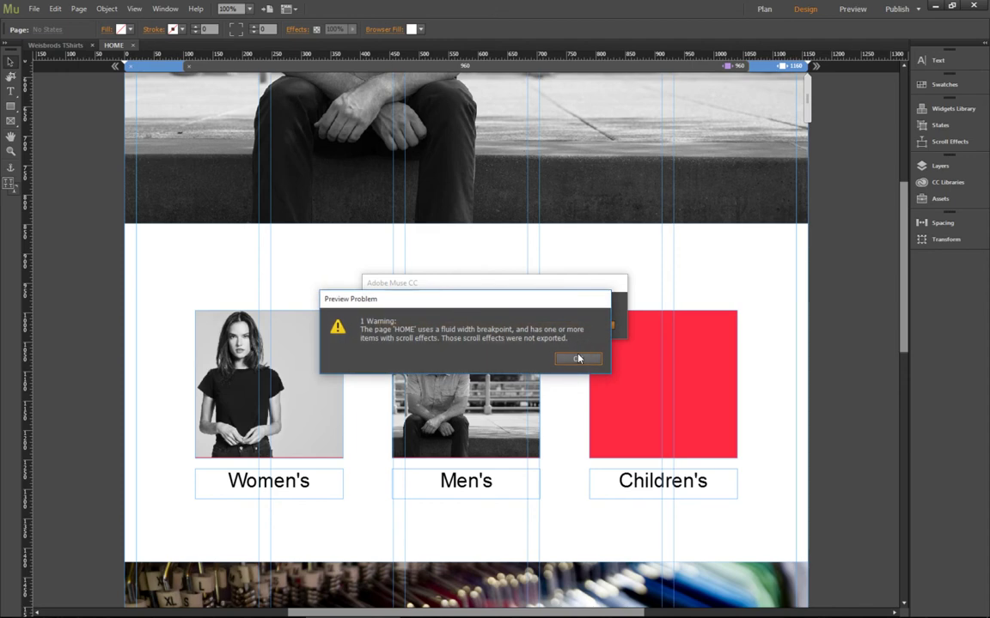
pyautogui.click(577, 359)
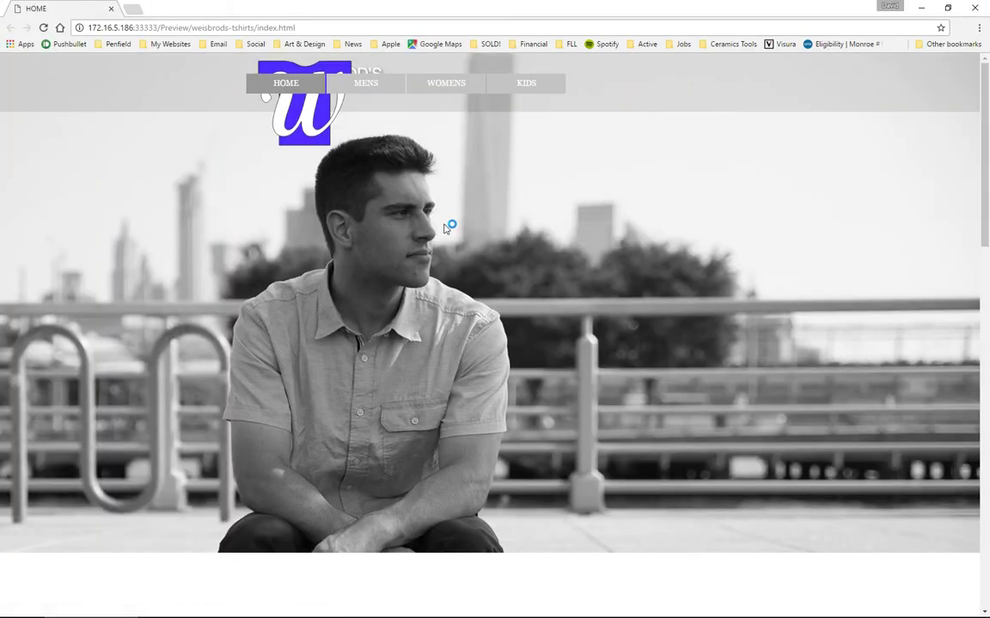
pyautogui.scroll(-4, 435, 270)
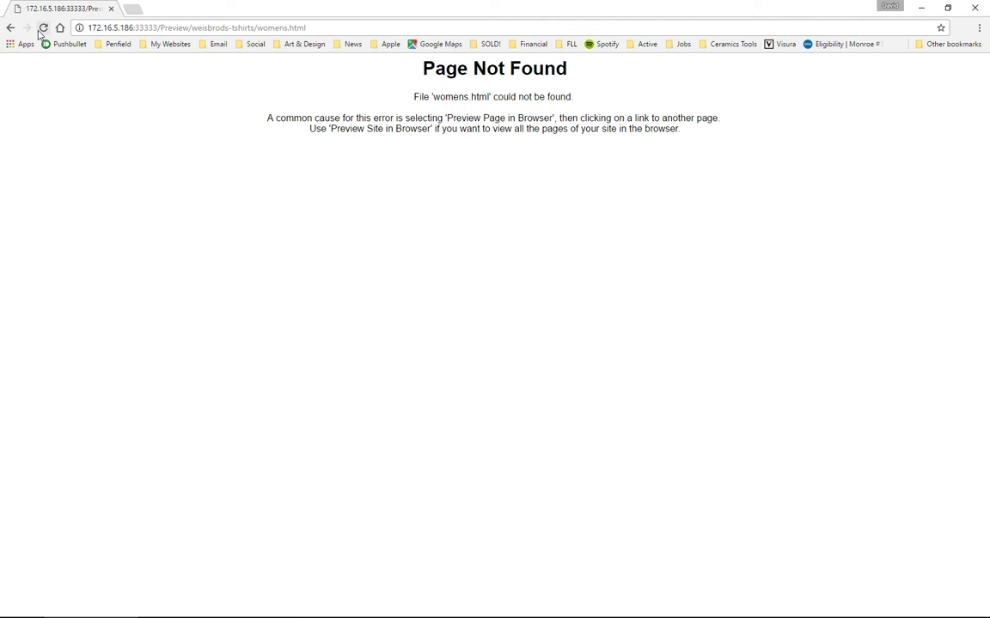
pyautogui.click(10, 28)
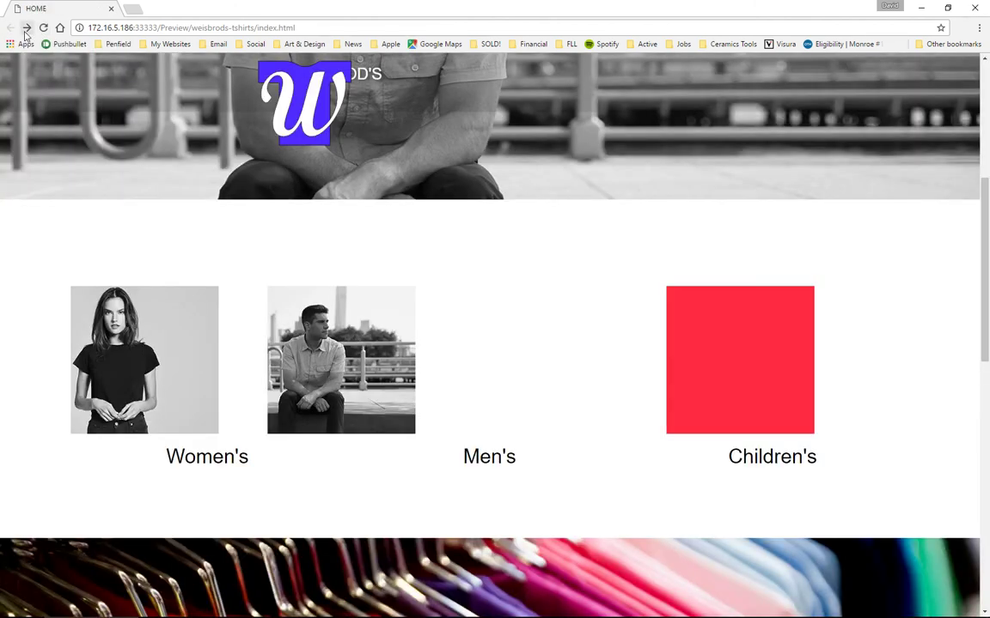
pyautogui.click(110, 8)
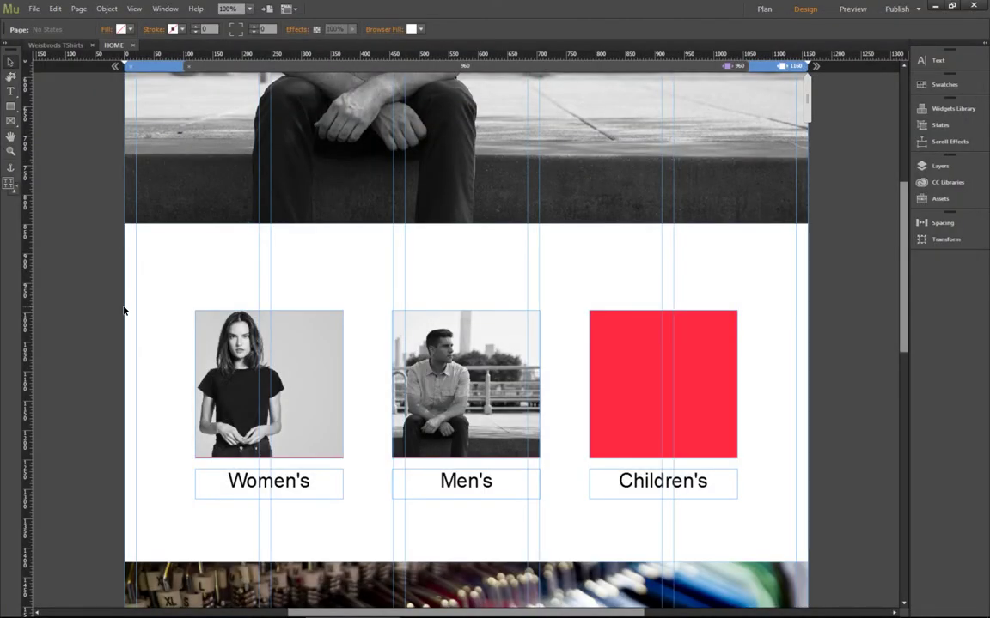
# Step: Run File > Preview Site in Browser to export the whole site
pyautogui.click(39, 9)
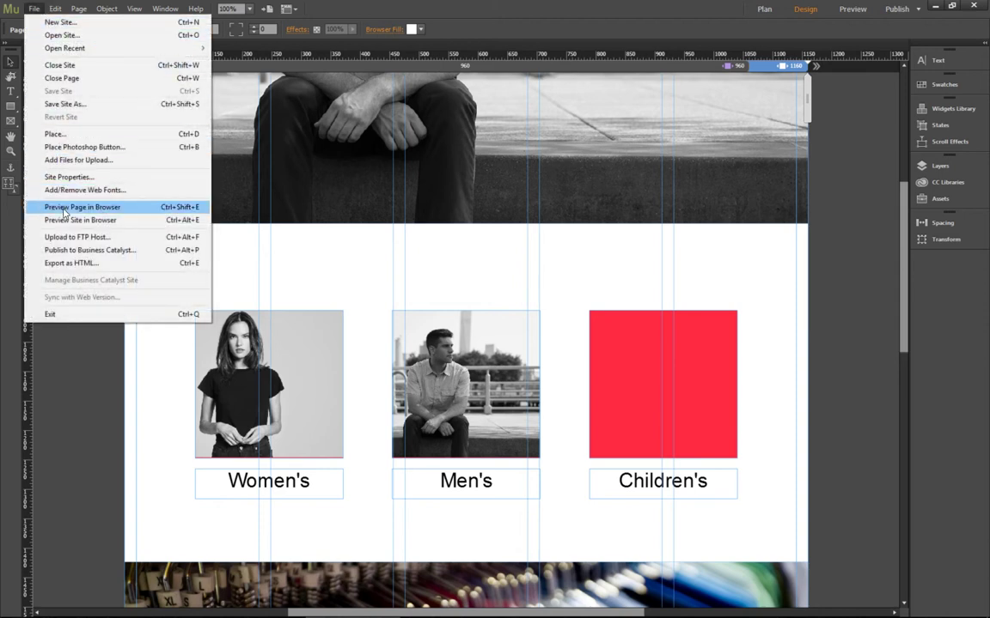
pyautogui.click(126, 226)
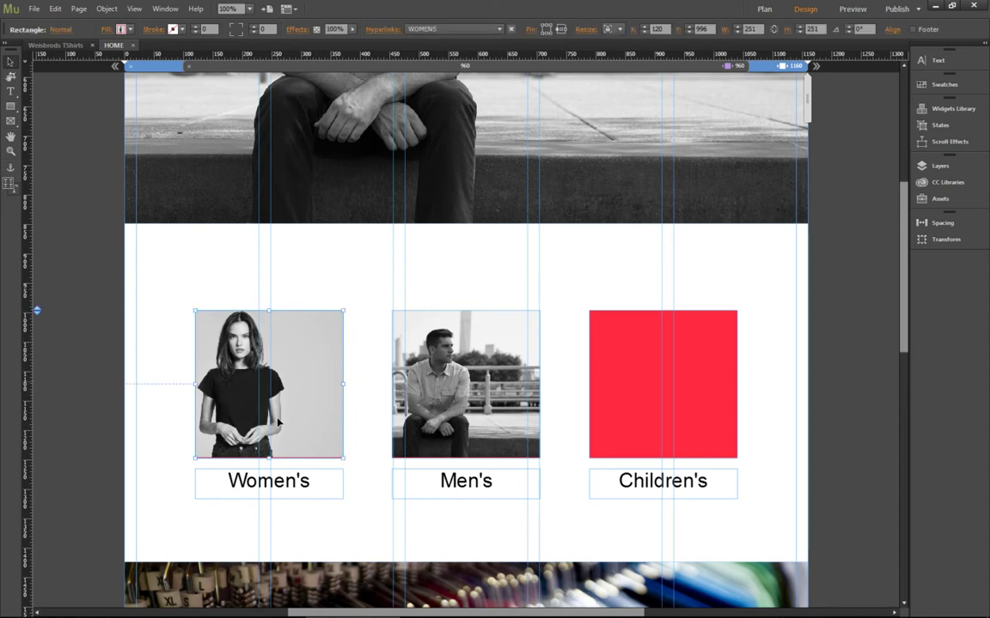
# Step: Select the Women's and Men's tiles and captions, and pin the Children's group to the right
pyautogui.click(289, 491)
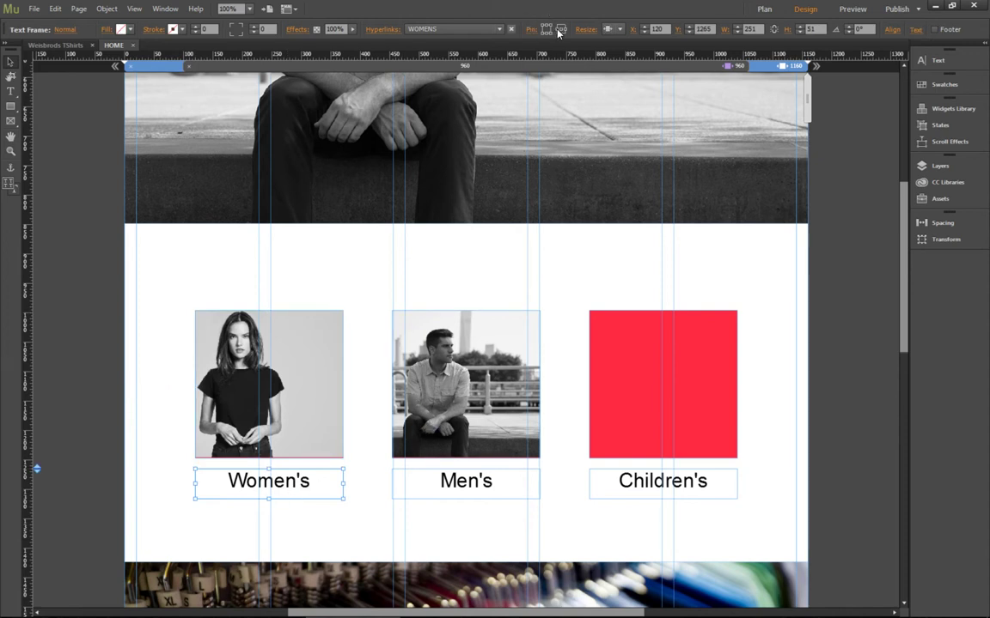
pyautogui.click(424, 315)
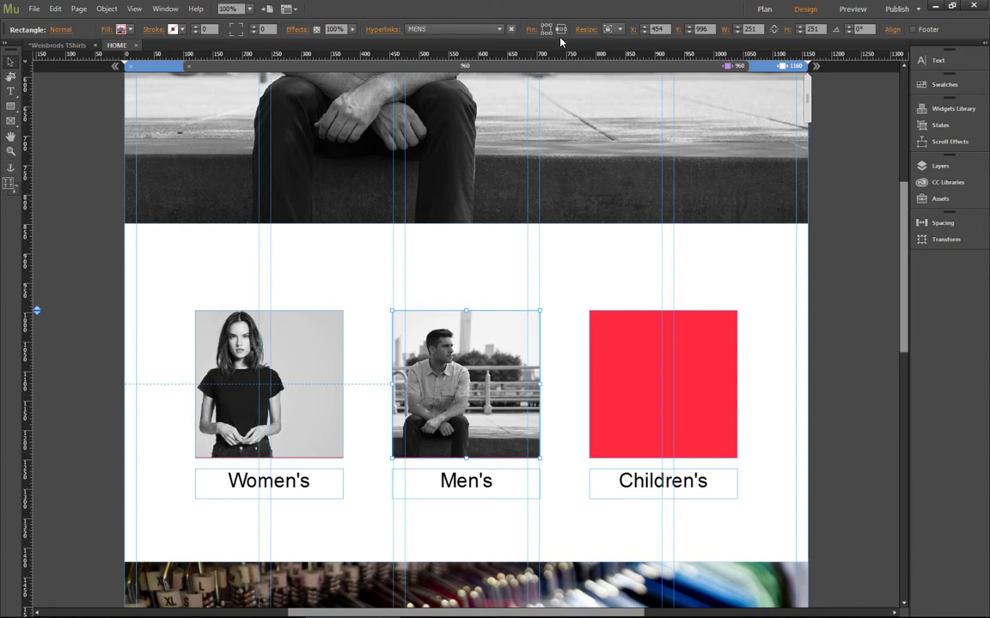
pyautogui.click(506, 481)
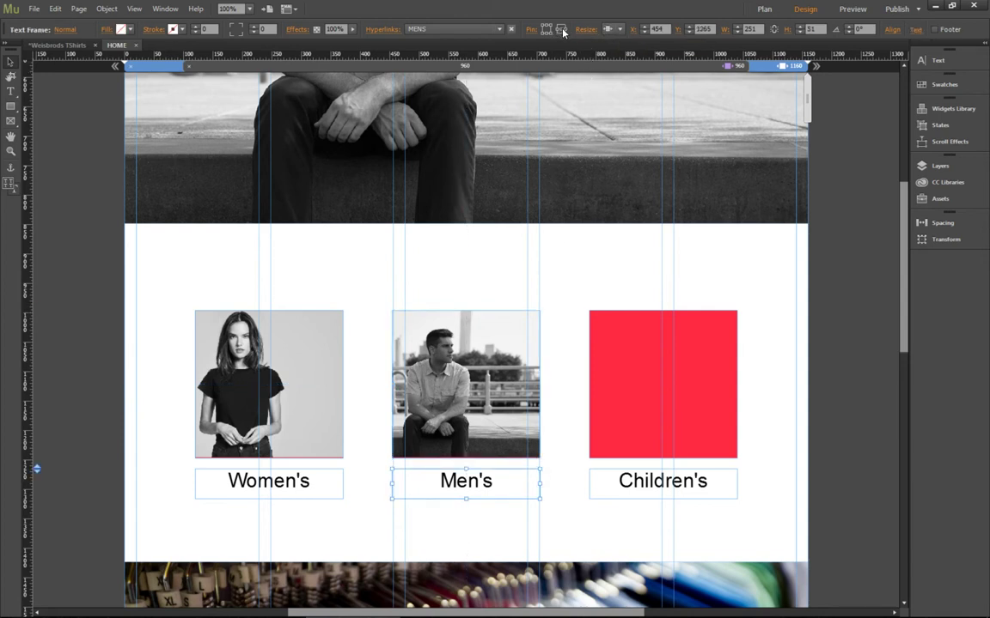
pyautogui.click(635, 345)
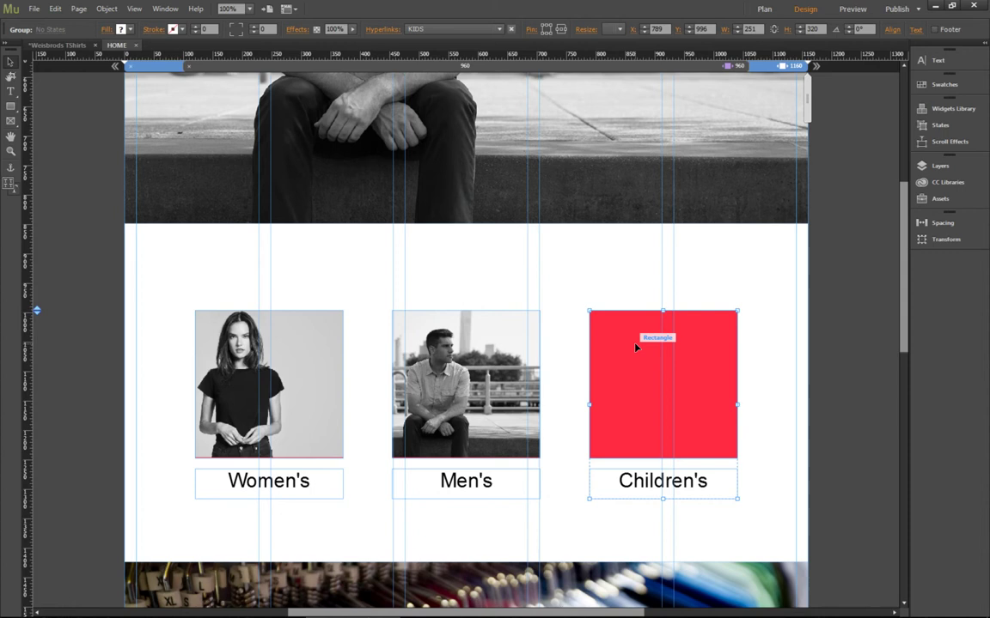
pyautogui.click(561, 28)
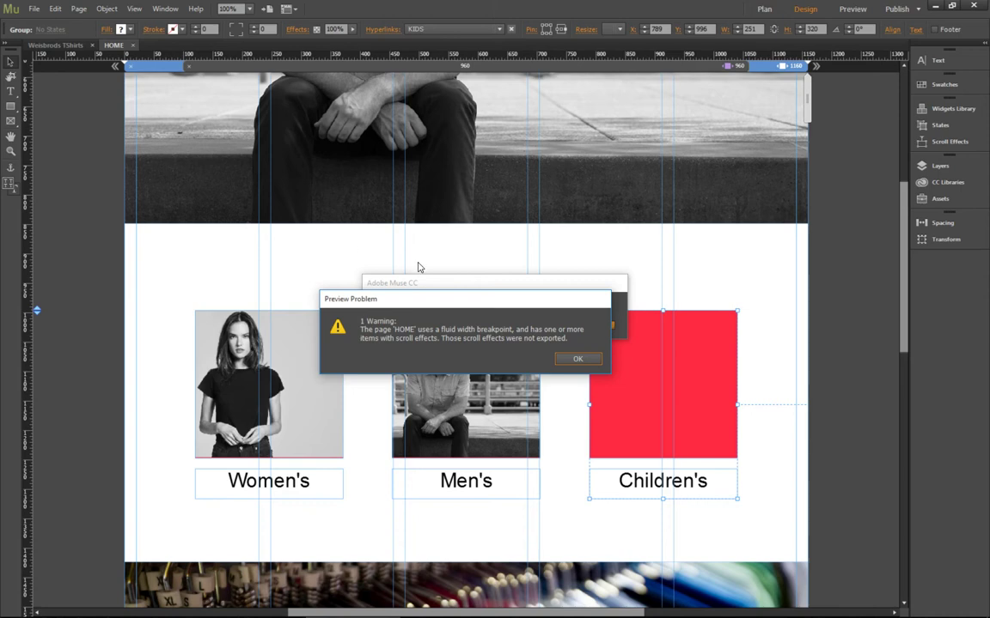
# Step: Dismiss the scroll-effects warning, check the three tiles spread left, centre and right in Chrome, then close the preview
pyautogui.click(577, 358)
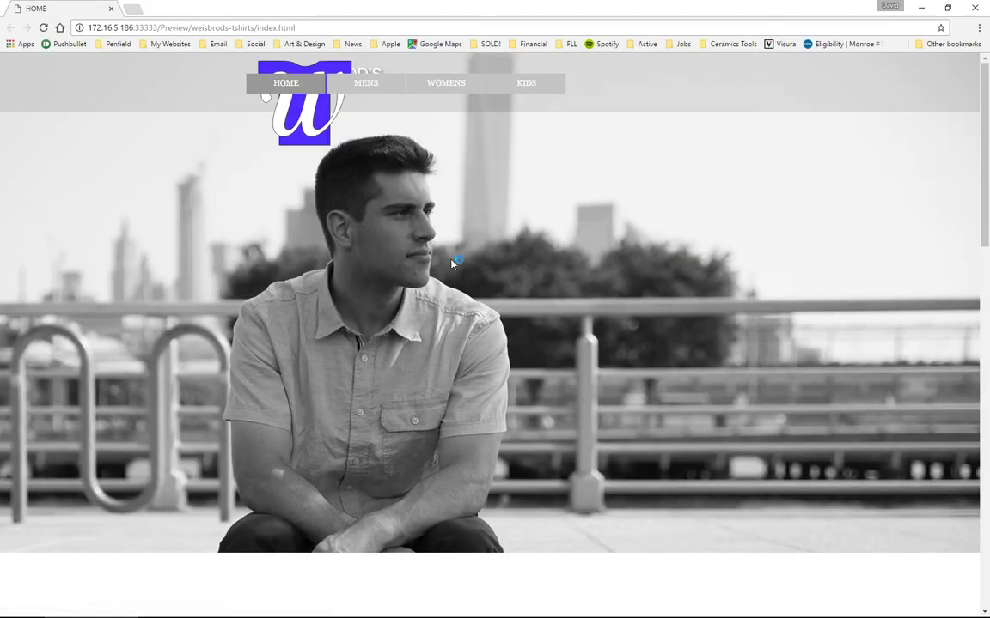
pyautogui.scroll(-4, 453, 260)
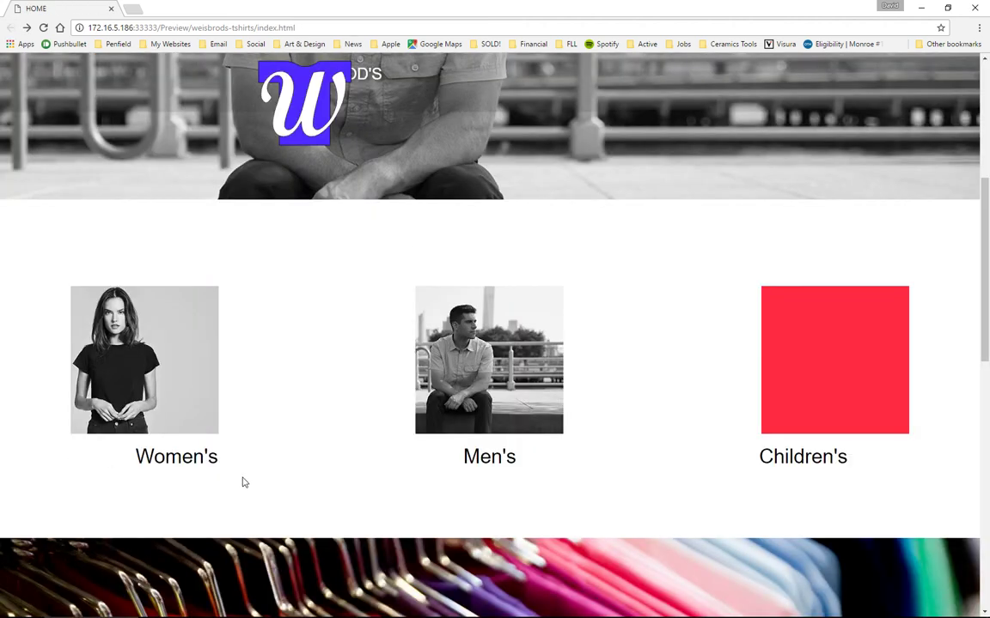
pyautogui.click(971, 8)
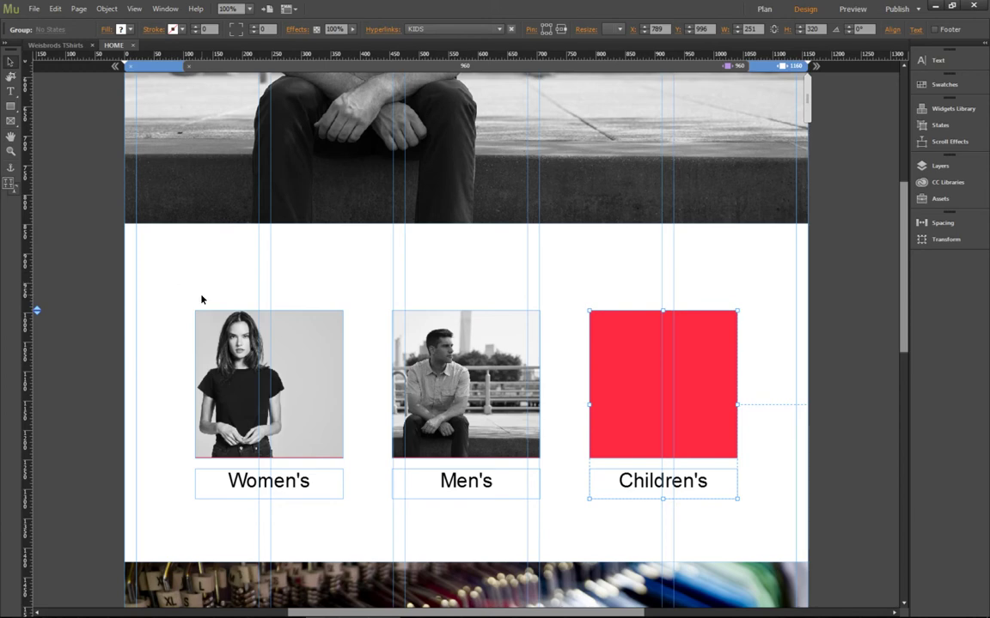
# Step: Delete the old Facebook icon from the footer
pyautogui.click(751, 267)
pyautogui.scroll(-10, 751, 267)
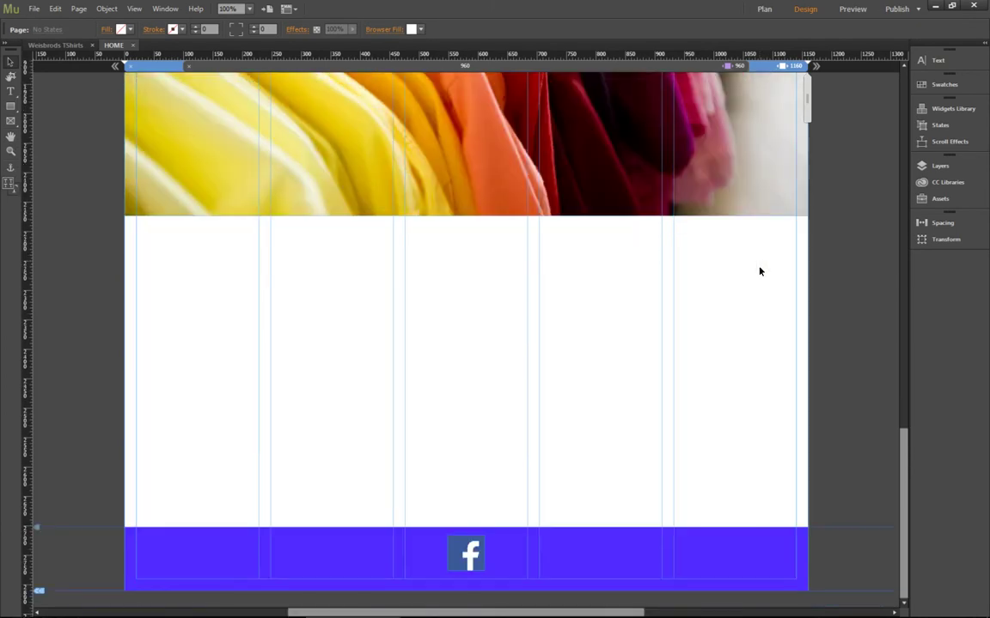
pyautogui.click(481, 543)
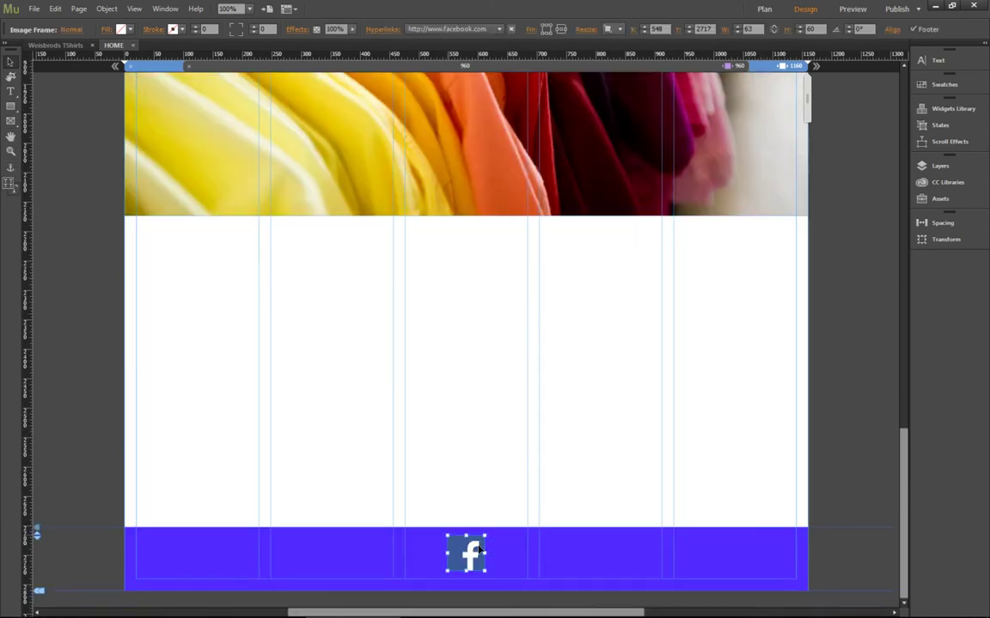
pyautogui.press('Delete')
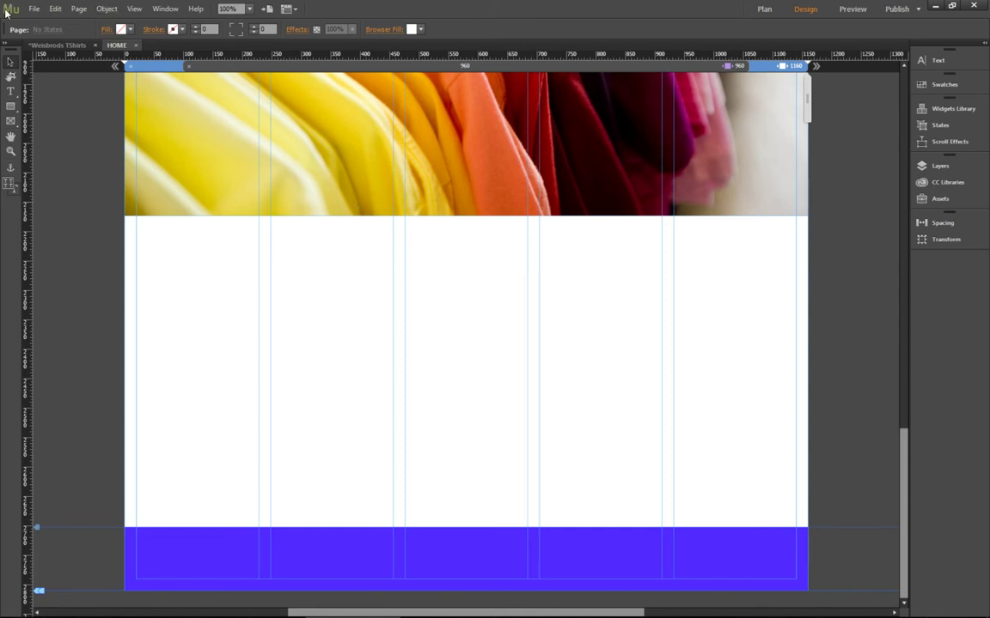
# Step: Draw a small square and move it just above the blue footer
pyautogui.click(11, 106)
pyautogui.moveTo(443, 542); pyautogui.dragTo(488, 563)
pyautogui.click(10, 61)
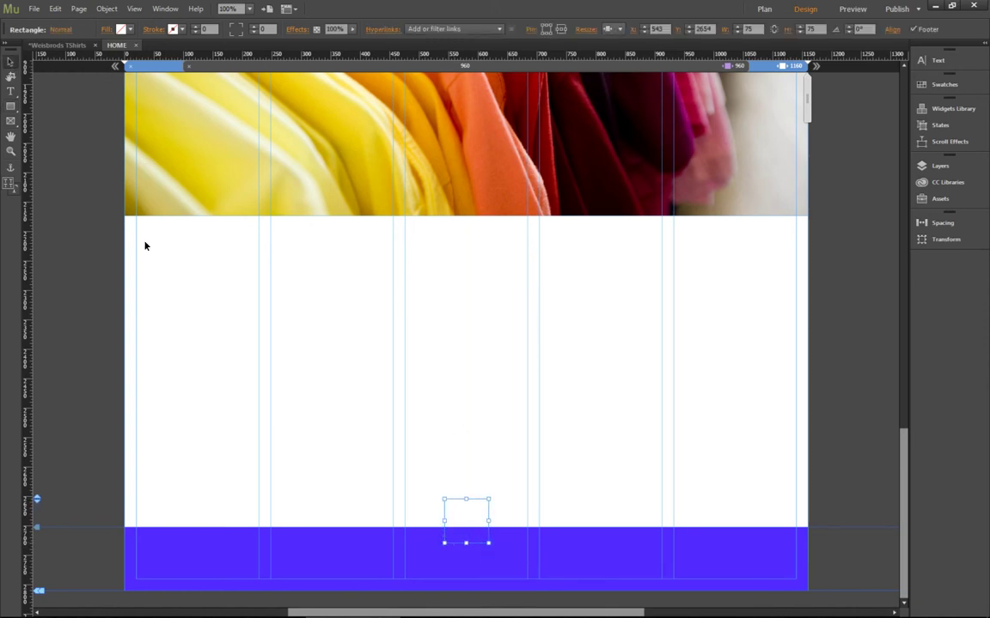
pyautogui.moveTo(481, 520); pyautogui.dragTo(481, 494)
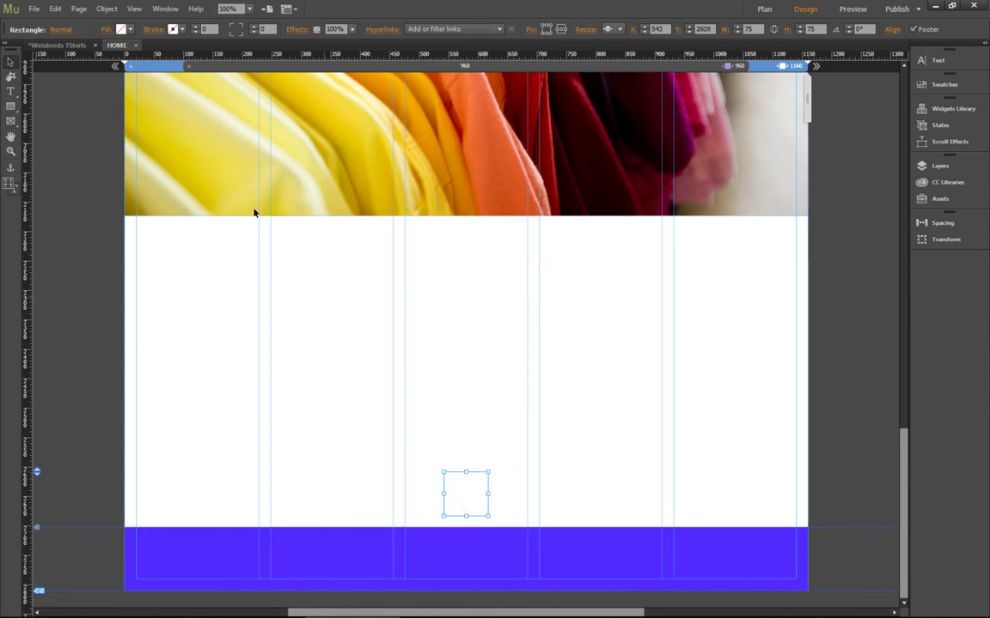
# Step: Fill the square with the square-facebook-512 image, set to Scale to Fit
pyautogui.click(104, 29)
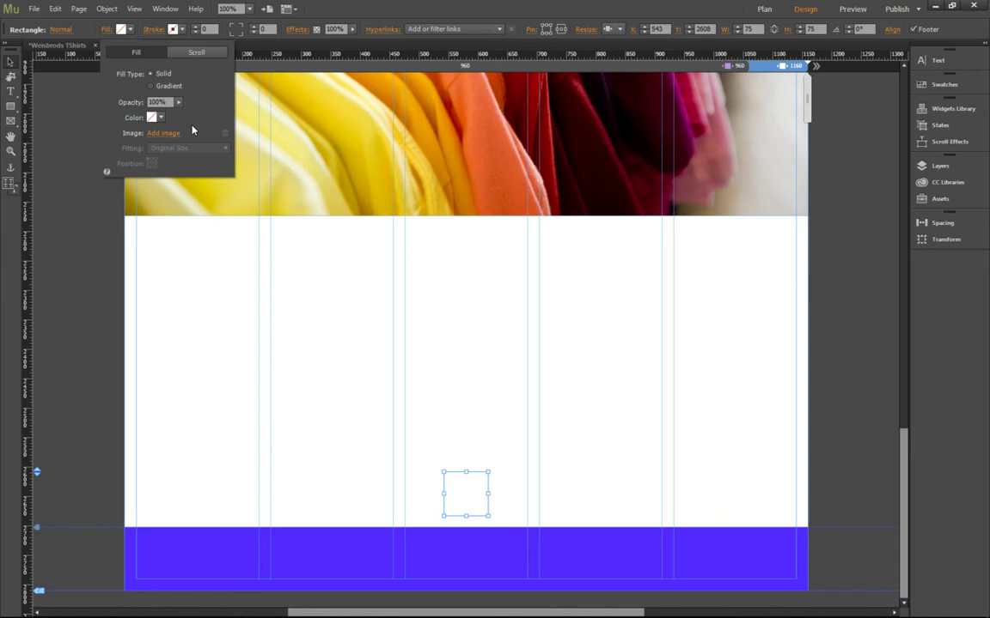
pyautogui.click(160, 133)
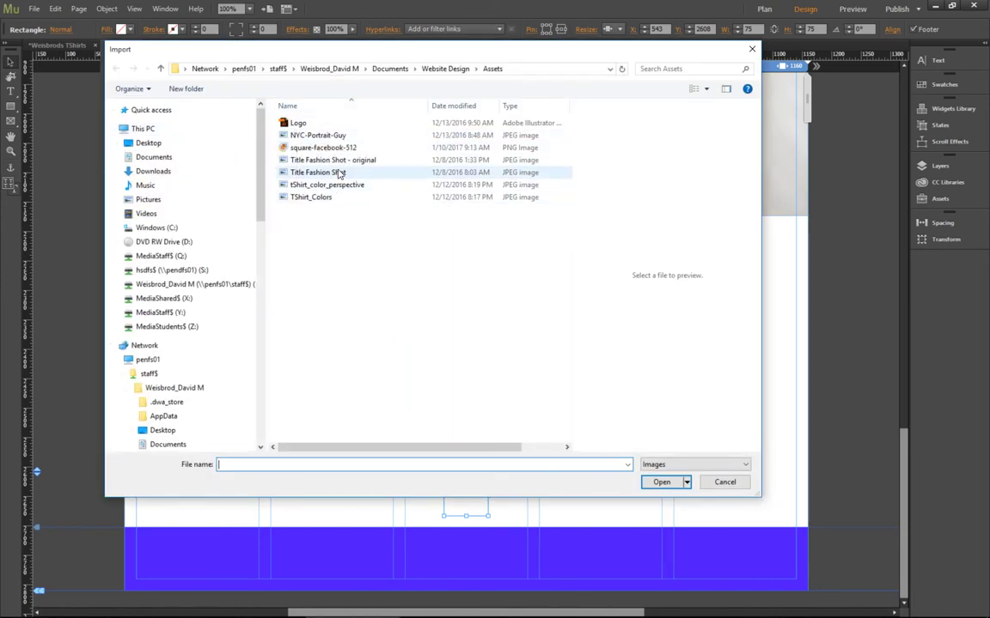
pyautogui.doubleClick(302, 147)
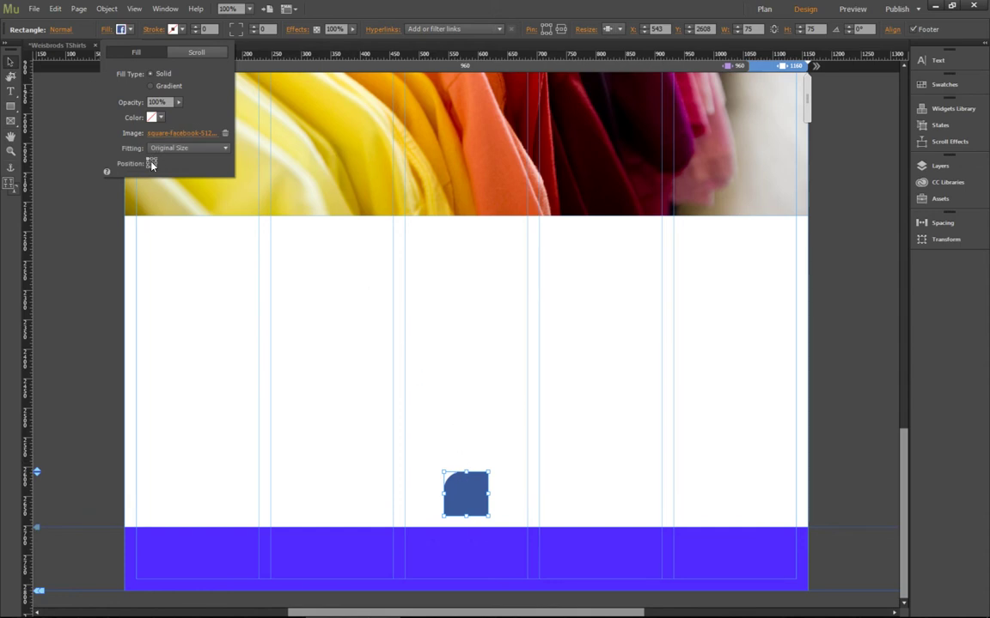
pyautogui.click(180, 148)
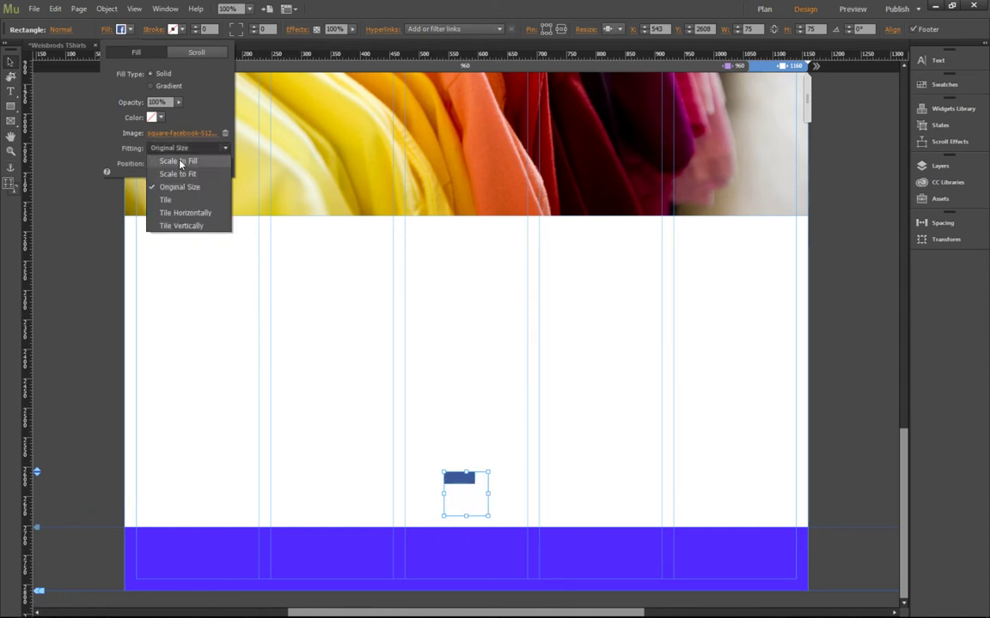
pyautogui.click(180, 162)
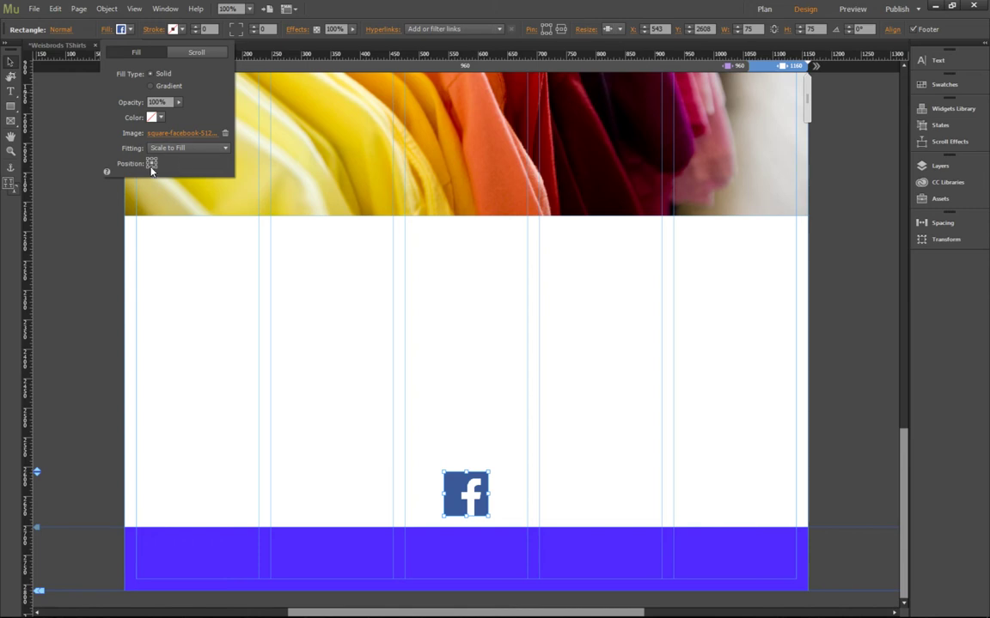
pyautogui.click(181, 148)
pyautogui.click(189, 162)
pyautogui.click(487, 502)
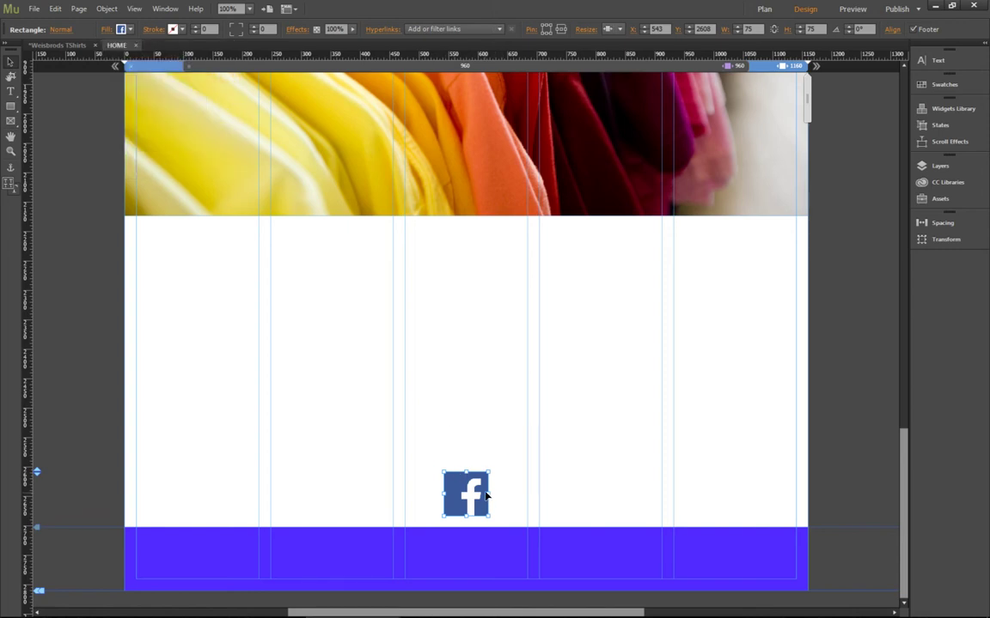
pyautogui.click(478, 31)
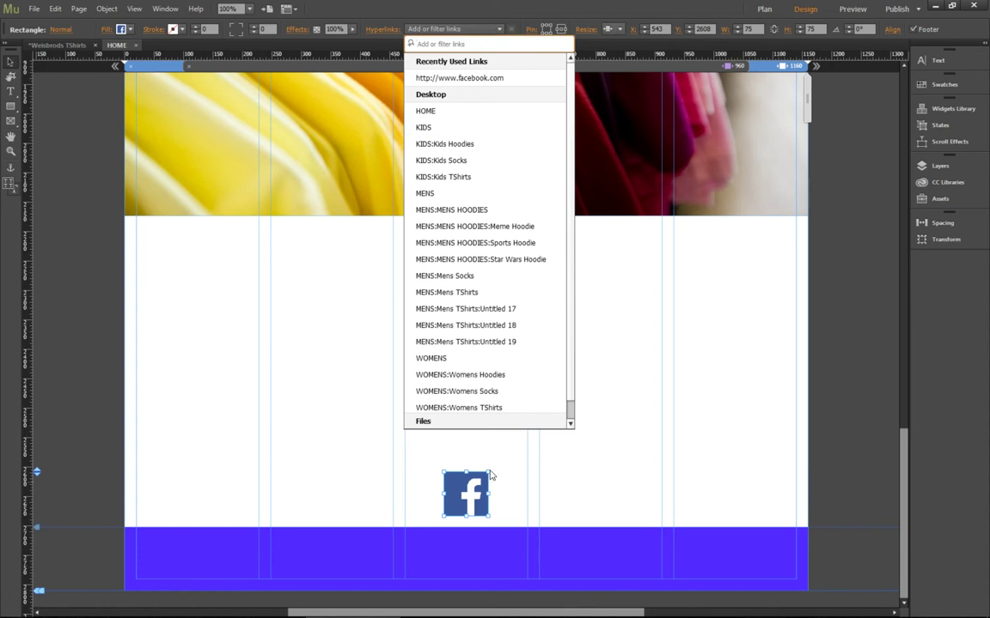
pyautogui.click(419, 11)
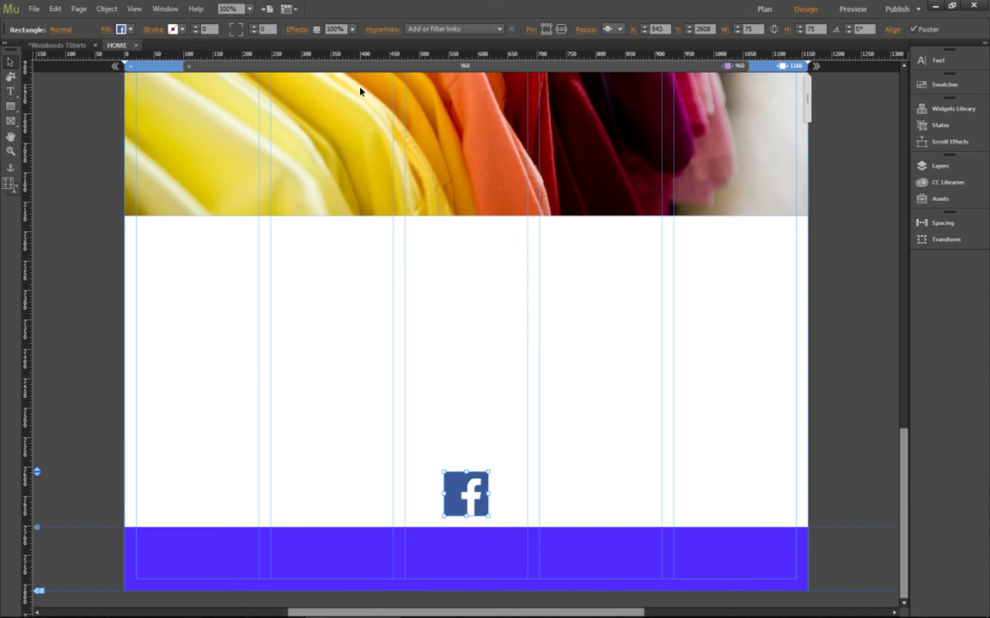
pyautogui.click(421, 28)
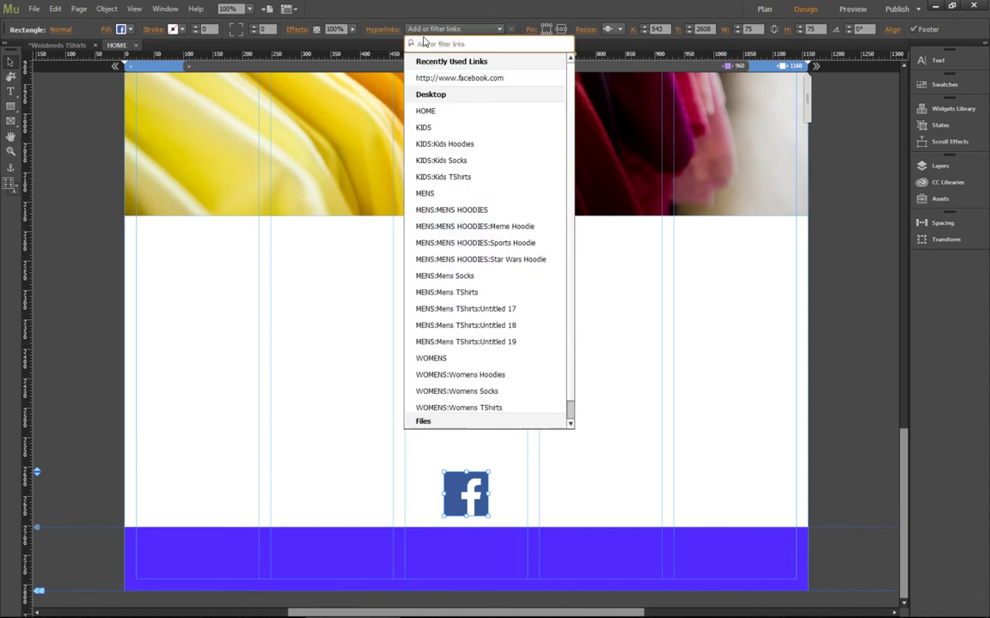
pyautogui.write('http')
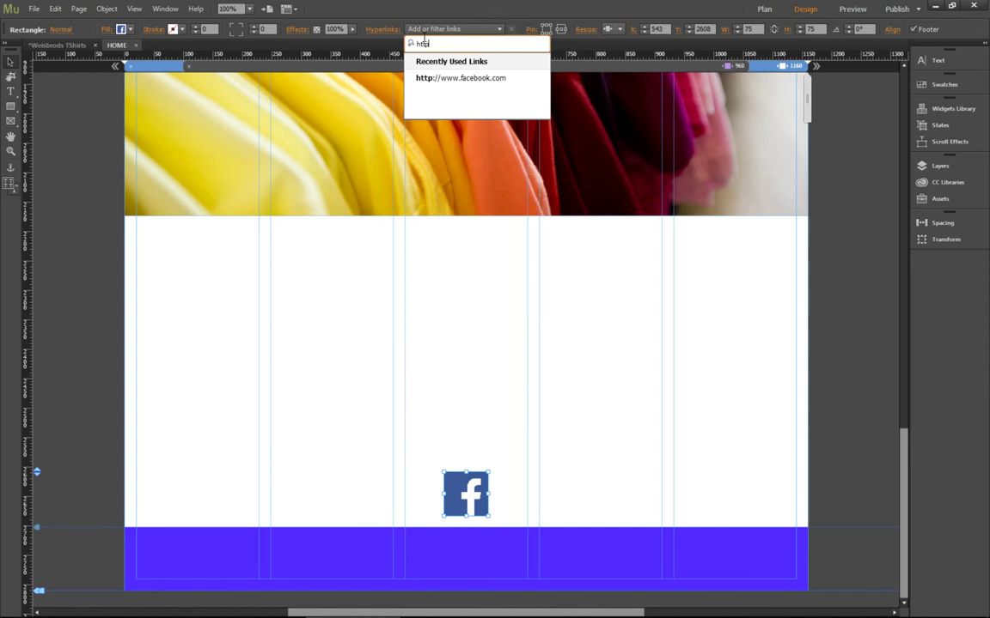
pyautogui.write('://www.facebook.')
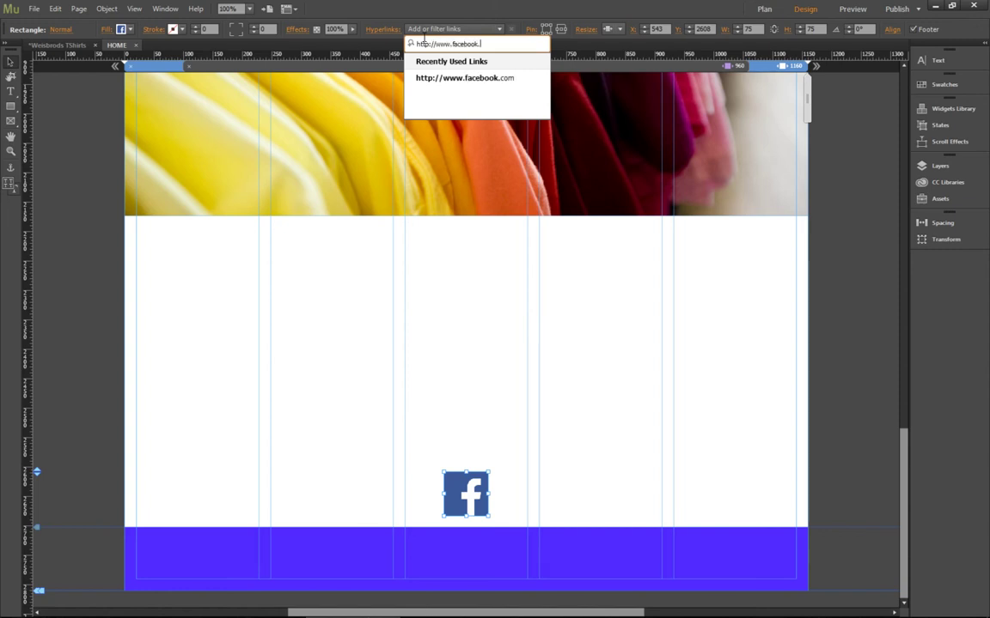
pyautogui.write('com/')
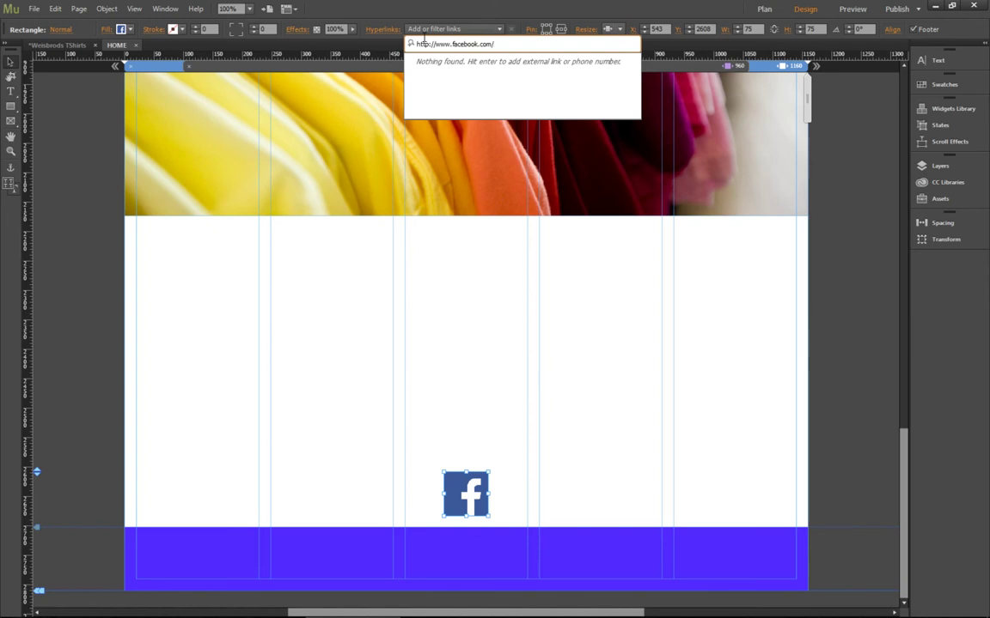
pyautogui.write('WeisbrodsTShirts')
pyautogui.press('Return')
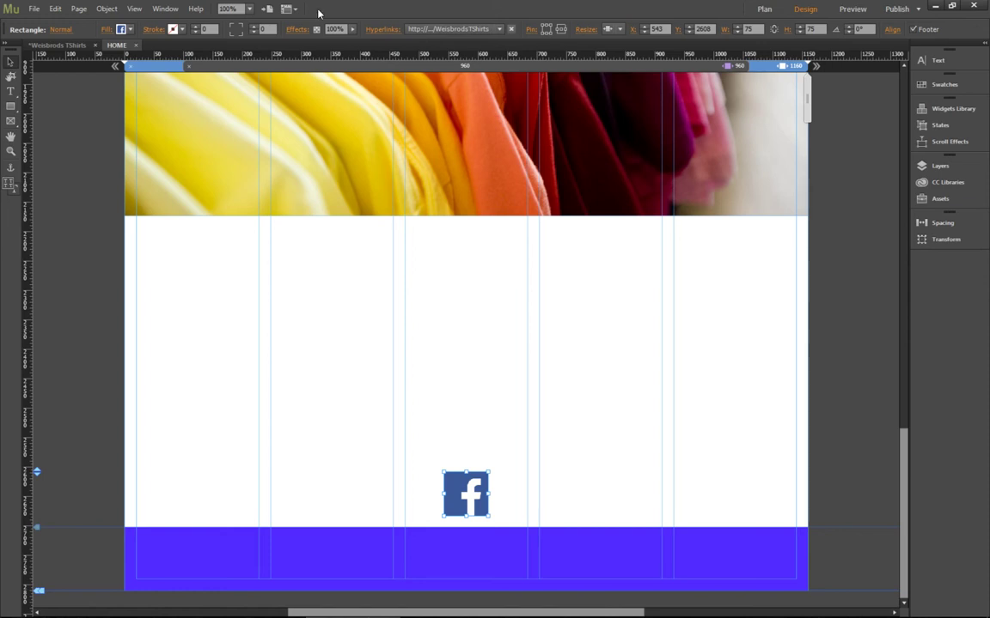
pyautogui.hotkey('ctrl', 's')
# Step: Preview the home page in Chrome, follow the Facebook icon link, and go back to the site
pyautogui.hotkey('ctrl', 'shift', 'e')
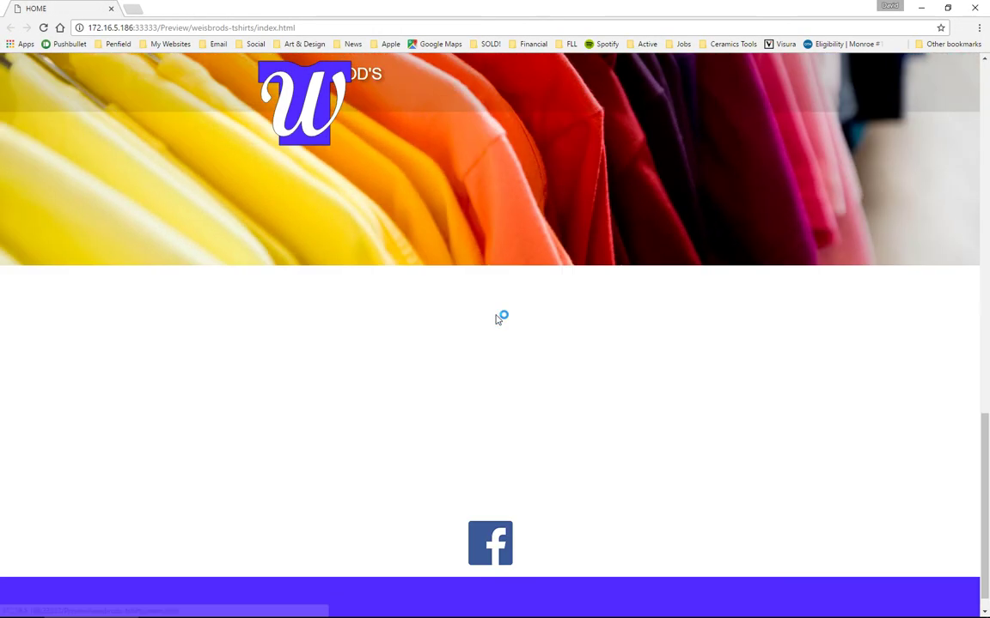
pyautogui.click(485, 511)
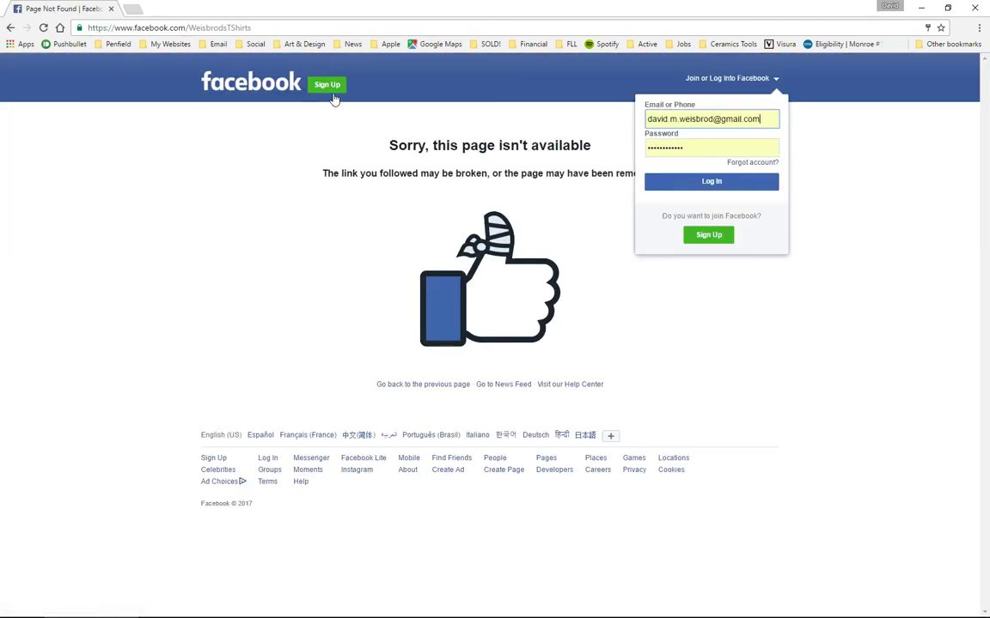
pyautogui.click(11, 29)
pyautogui.scroll(5, 283, 180)
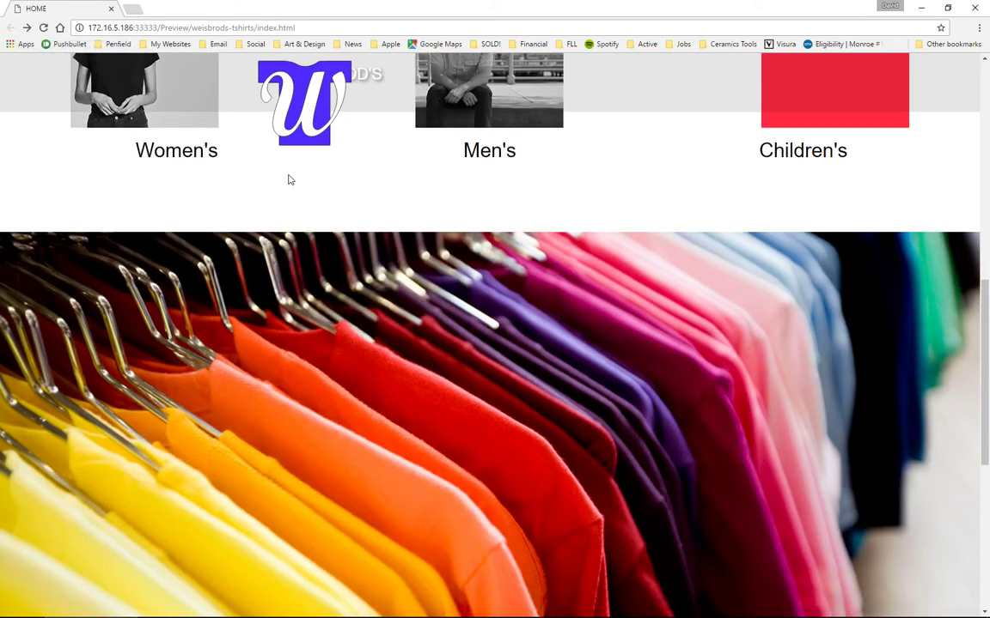
pyautogui.scroll(-2, 283, 179)
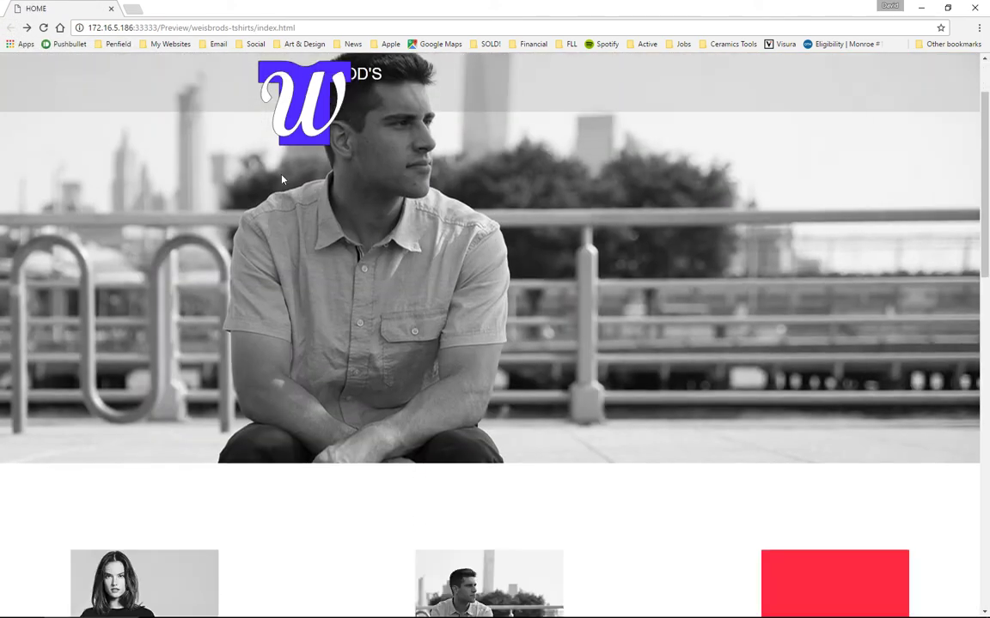
pyautogui.scroll(2, 283, 179)
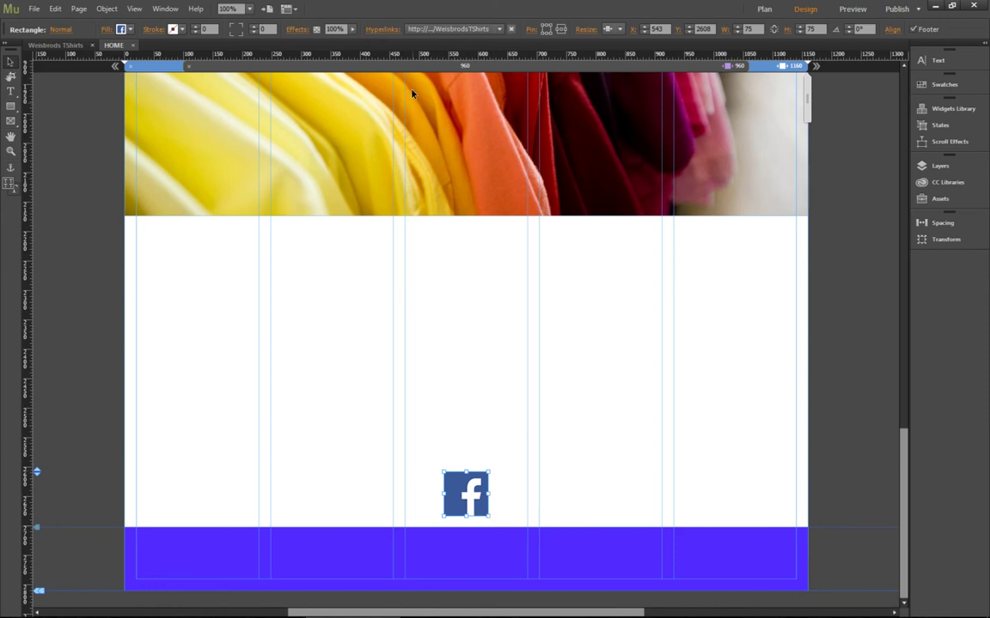
# Step: Turn on 'Open the link in a new window or tab' for the Facebook icon's hyperlink
pyautogui.click(381, 31)
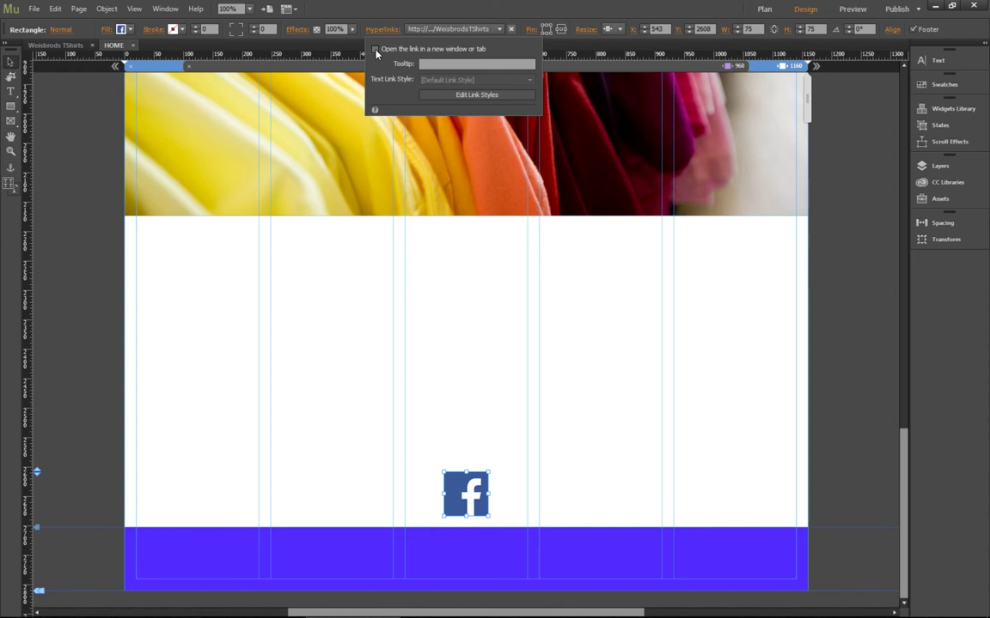
pyautogui.click(376, 50)
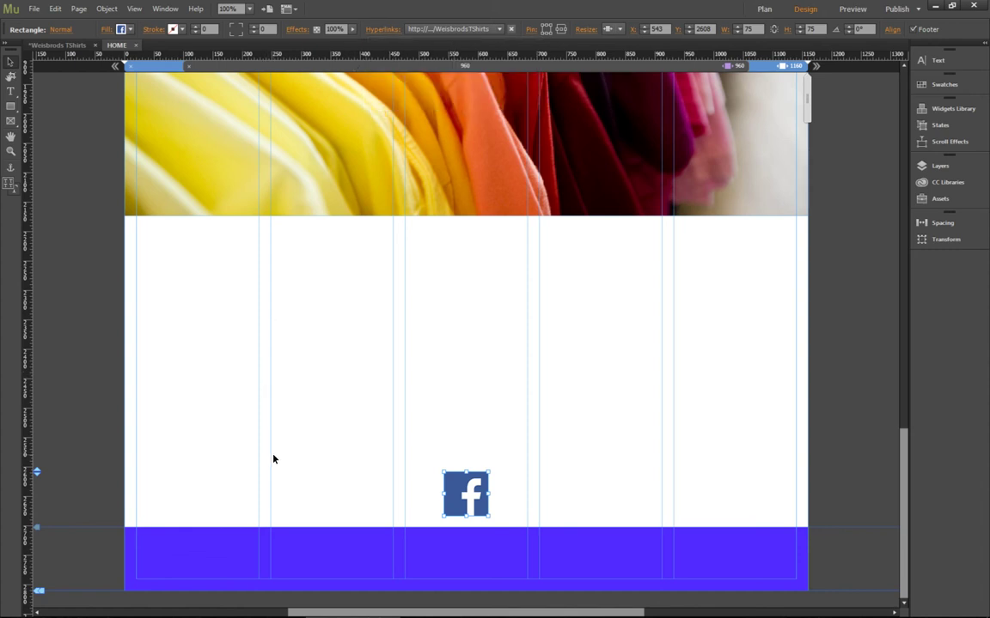
# Step: Save, preview in Chrome past the scroll-effects warning, and click the footer Facebook icon
pyautogui.hotkey('ctrl', 's')
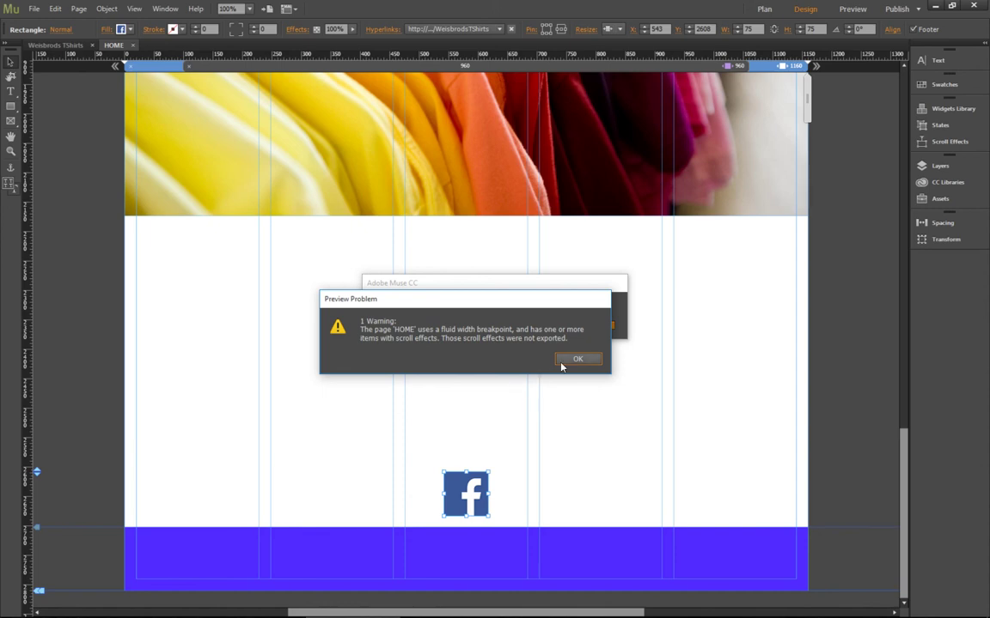
pyautogui.click(569, 359)
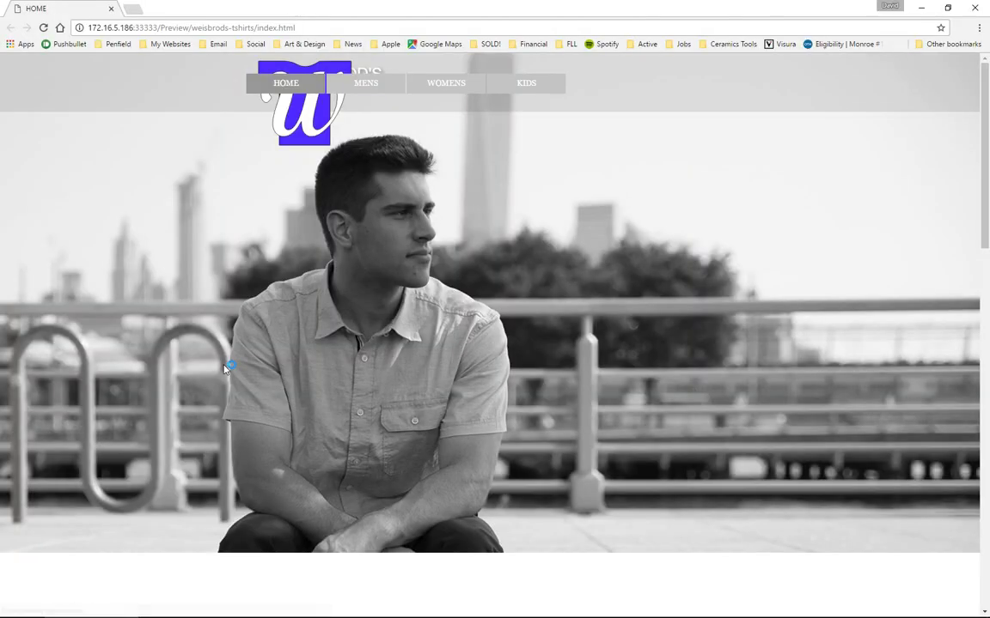
pyautogui.scroll(-5, 228, 368)
pyautogui.scroll(-5, 225, 367)
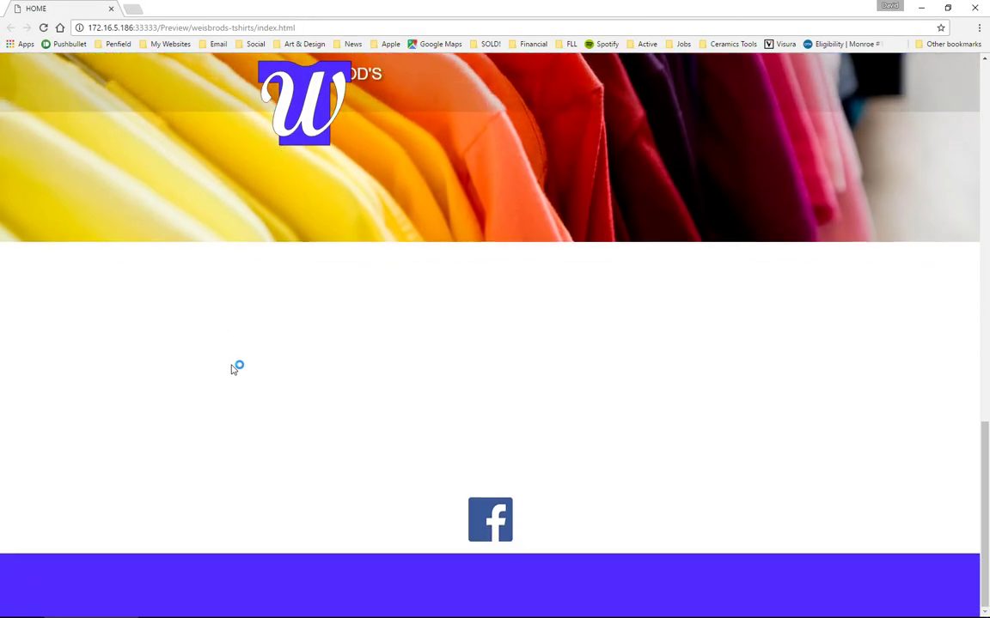
pyautogui.click(498, 519)
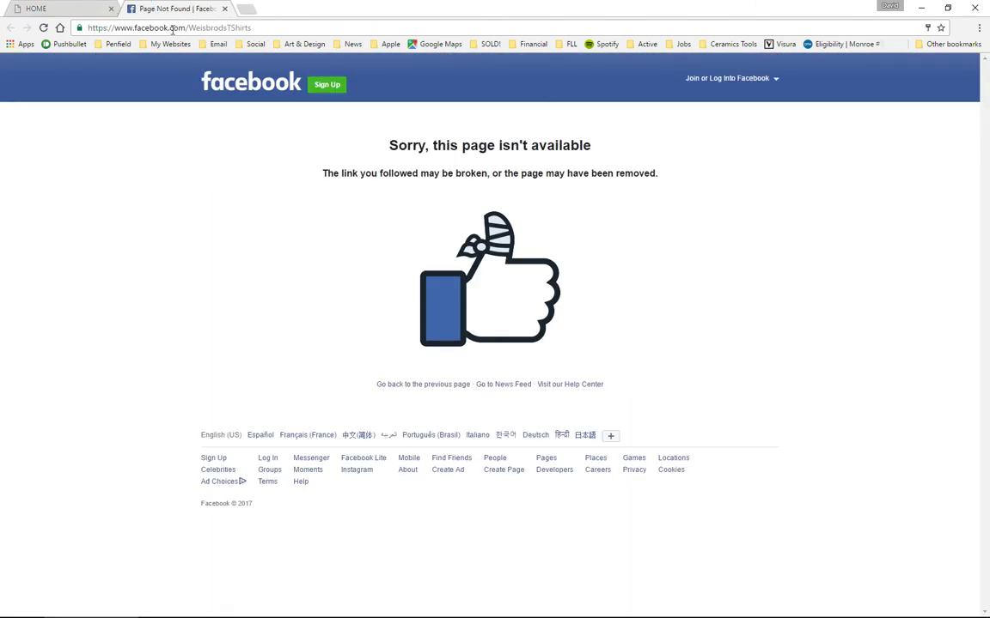
# Step: Switch between the site preview and the separate Facebook tab to confirm it opened separately
pyautogui.click(41, 11)
pyautogui.scroll(15, 264, 295)
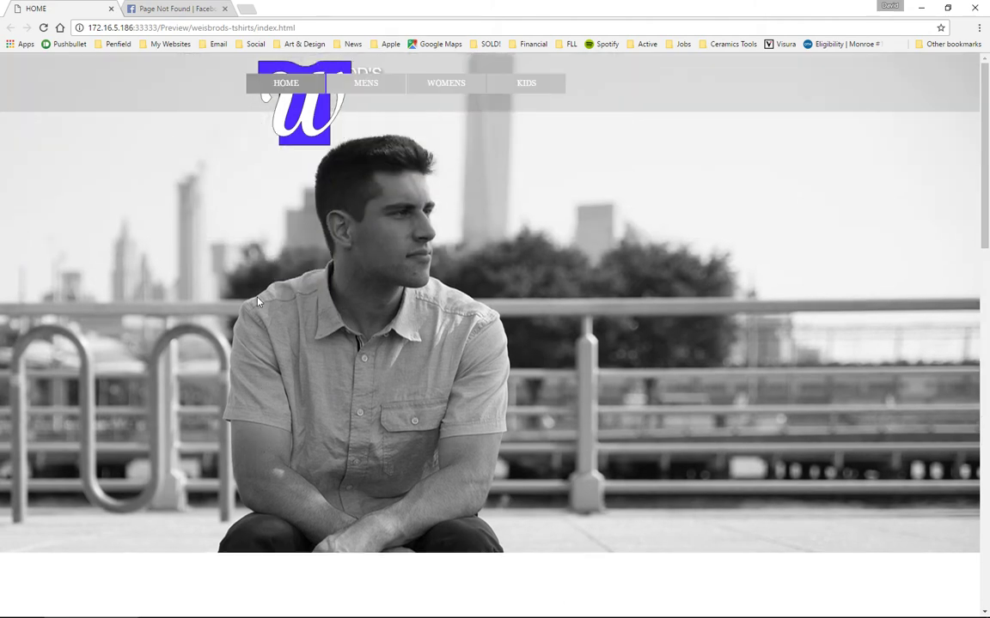
pyautogui.scroll(-10, 260, 299)
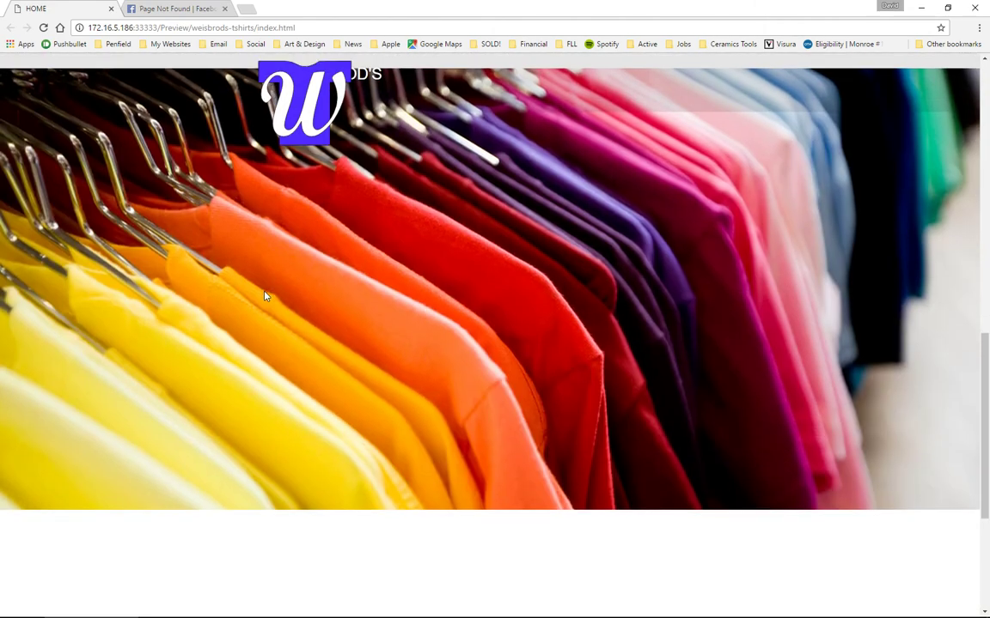
pyautogui.scroll(4, 264, 298)
pyautogui.scroll(2, 263, 299)
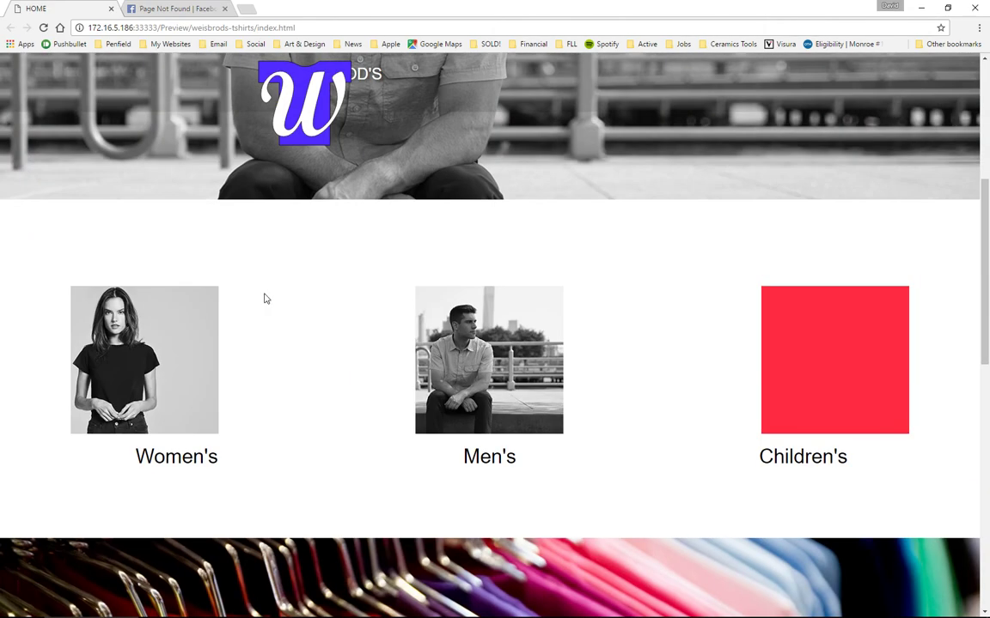
pyautogui.click(175, 8)
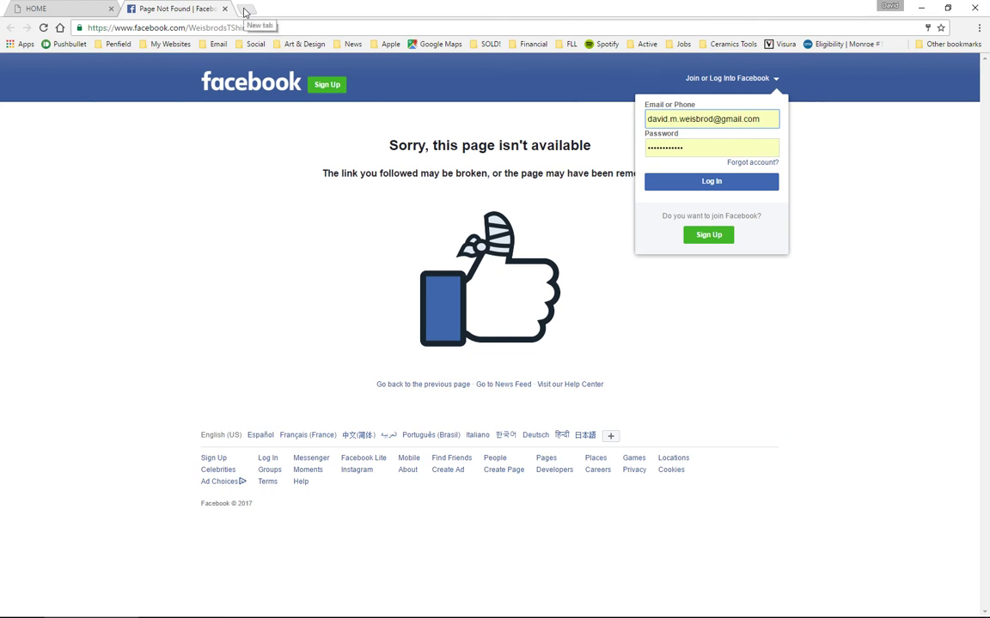
pyautogui.click(39, 9)
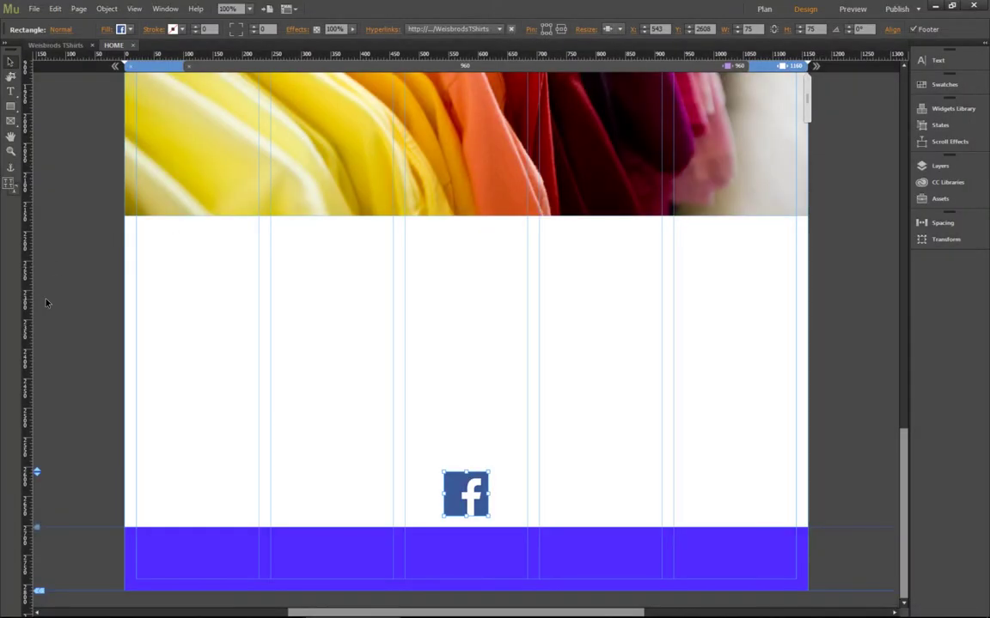
# Step: Drag the Facebook icon down into the blue footer, to about X 543, Y 2721
pyautogui.click(44, 303)
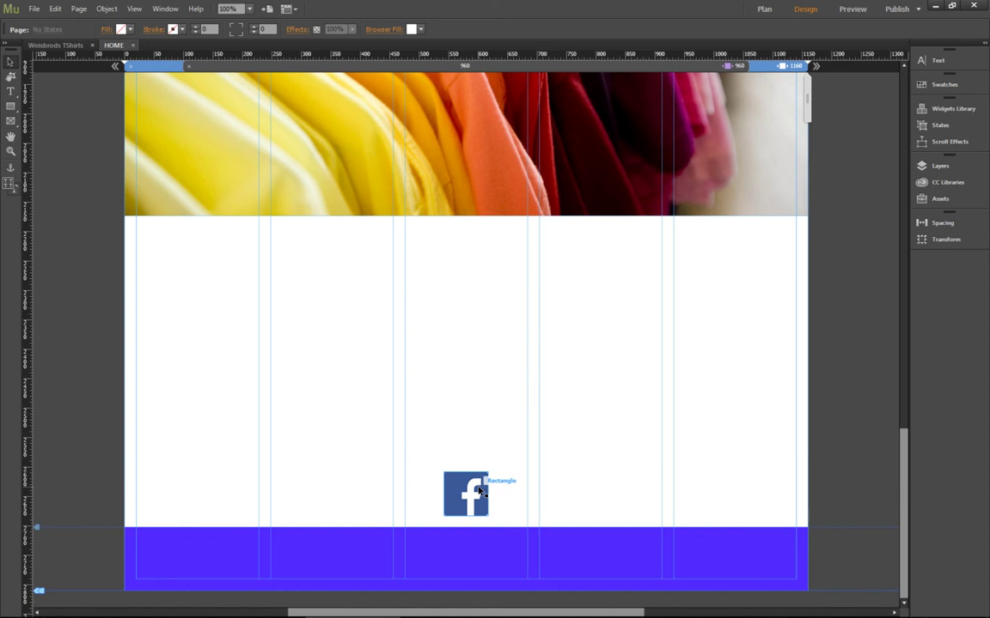
pyautogui.moveTo(473, 495); pyautogui.dragTo(474, 559)
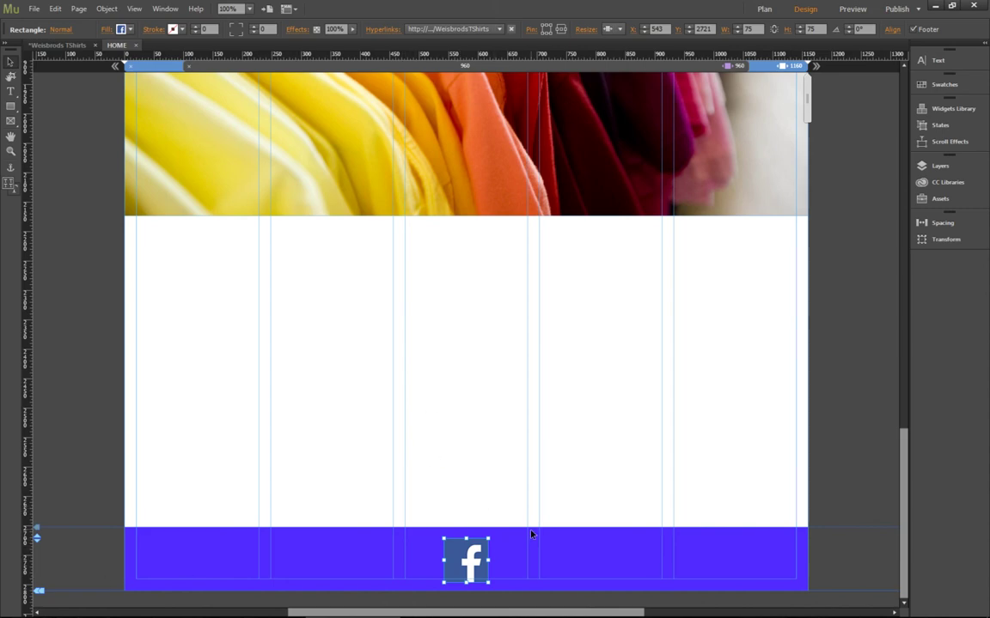
pyautogui.scroll(15, 813, 388)
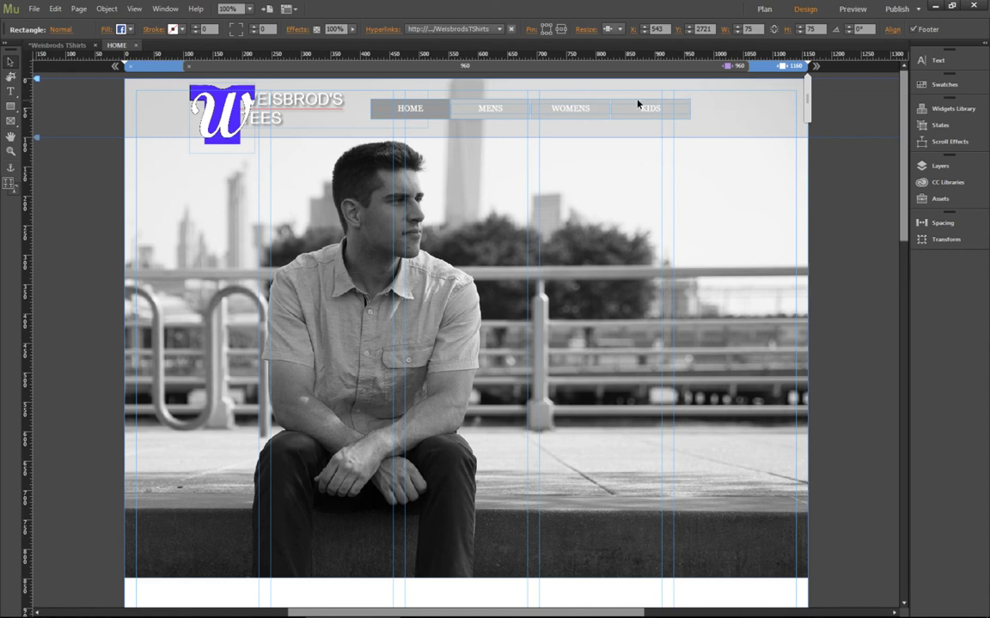
pyautogui.click(574, 104)
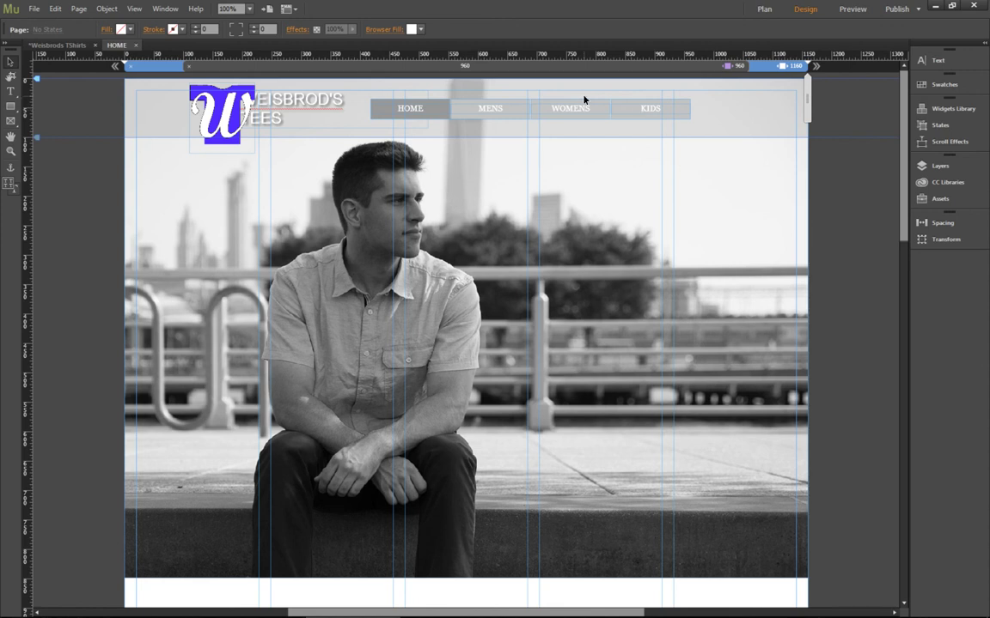
pyautogui.hotkey('alt', 'Tab')
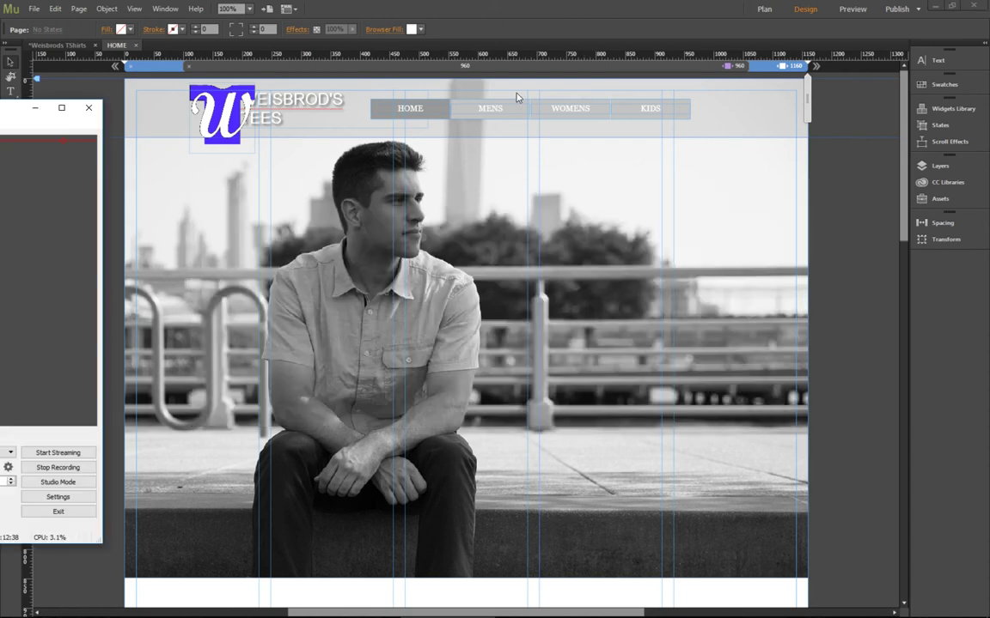